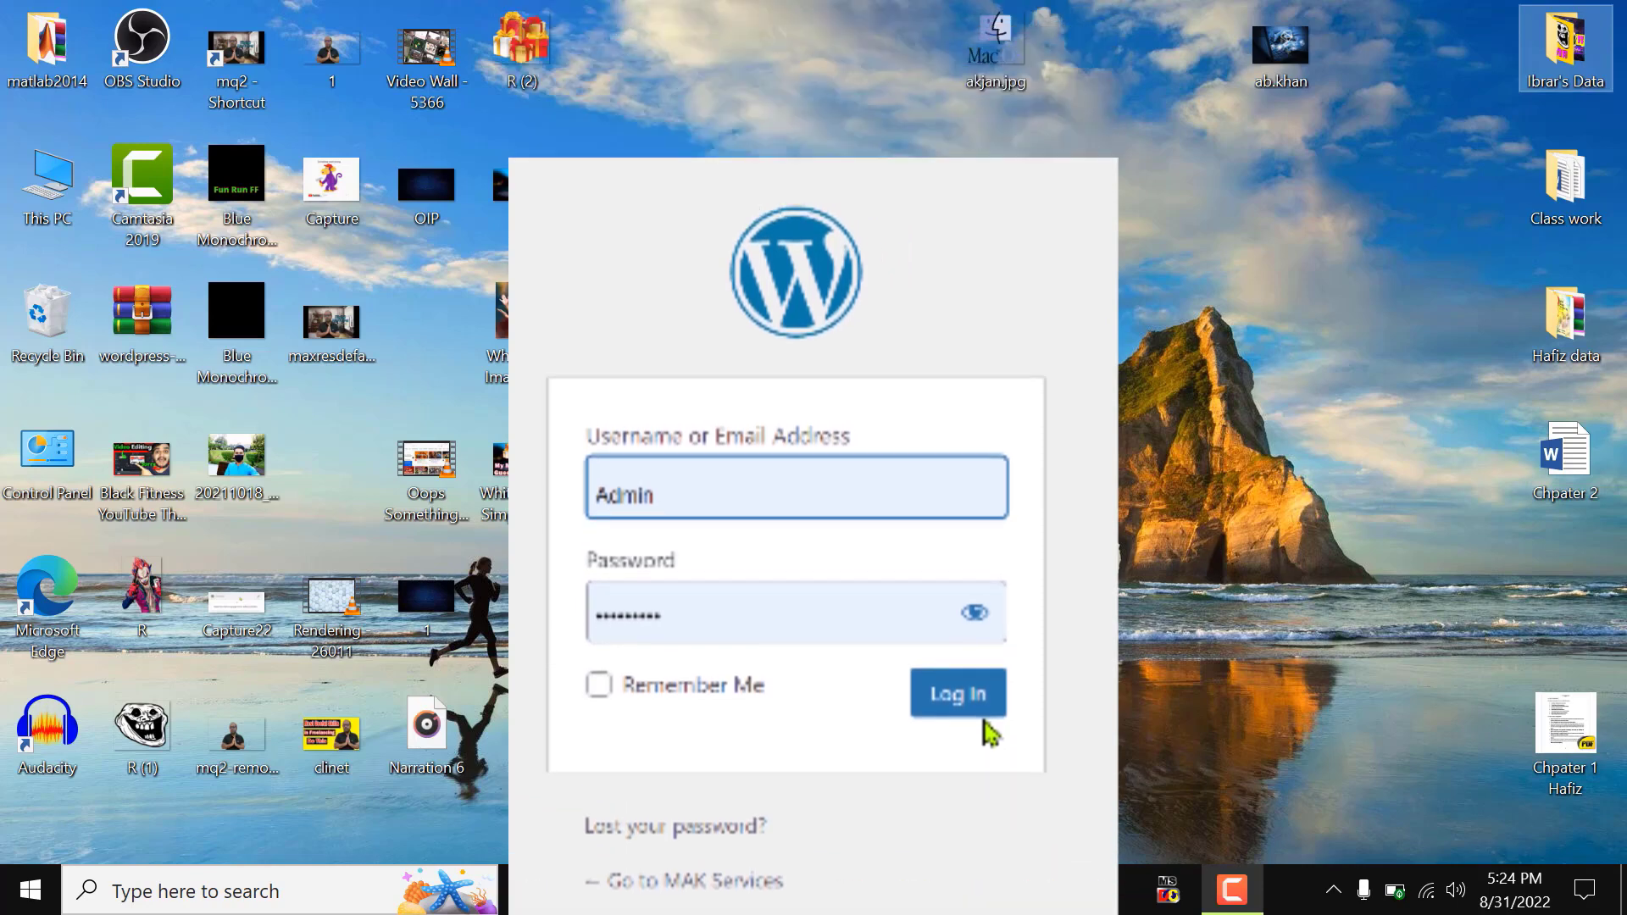
- Switch to the XAMPP Control Panel, launch phpMyAdmin for the MySQL module and open the database creation page
{"action": "left_click", "coordinate": [1051, 894]}
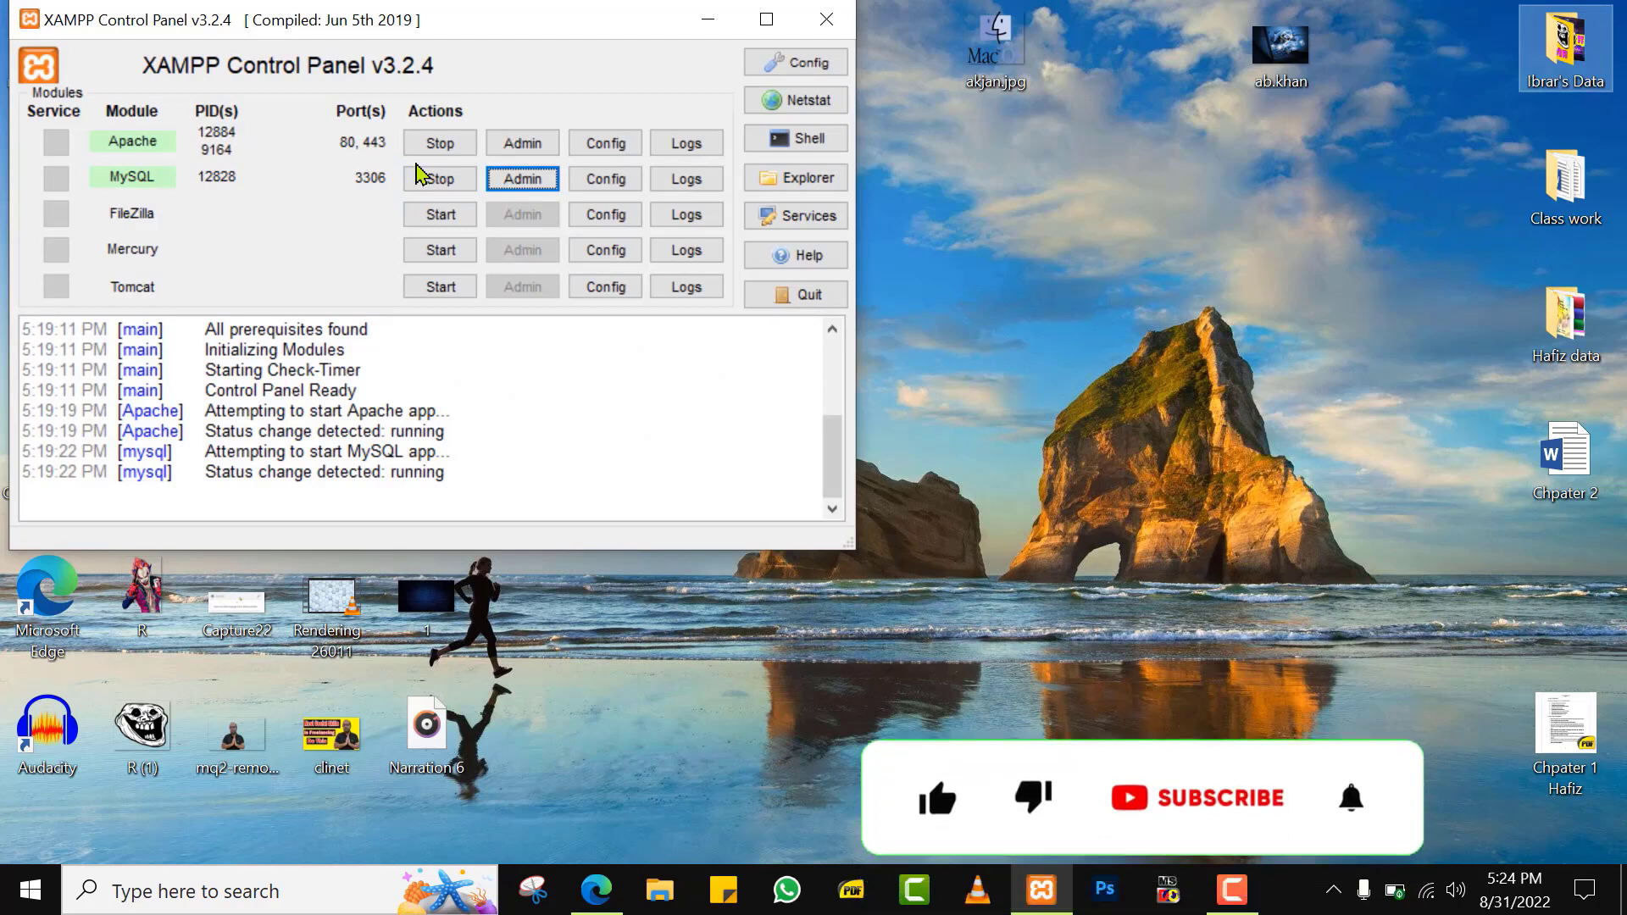
{"action": "left_click", "coordinate": [515, 183]}
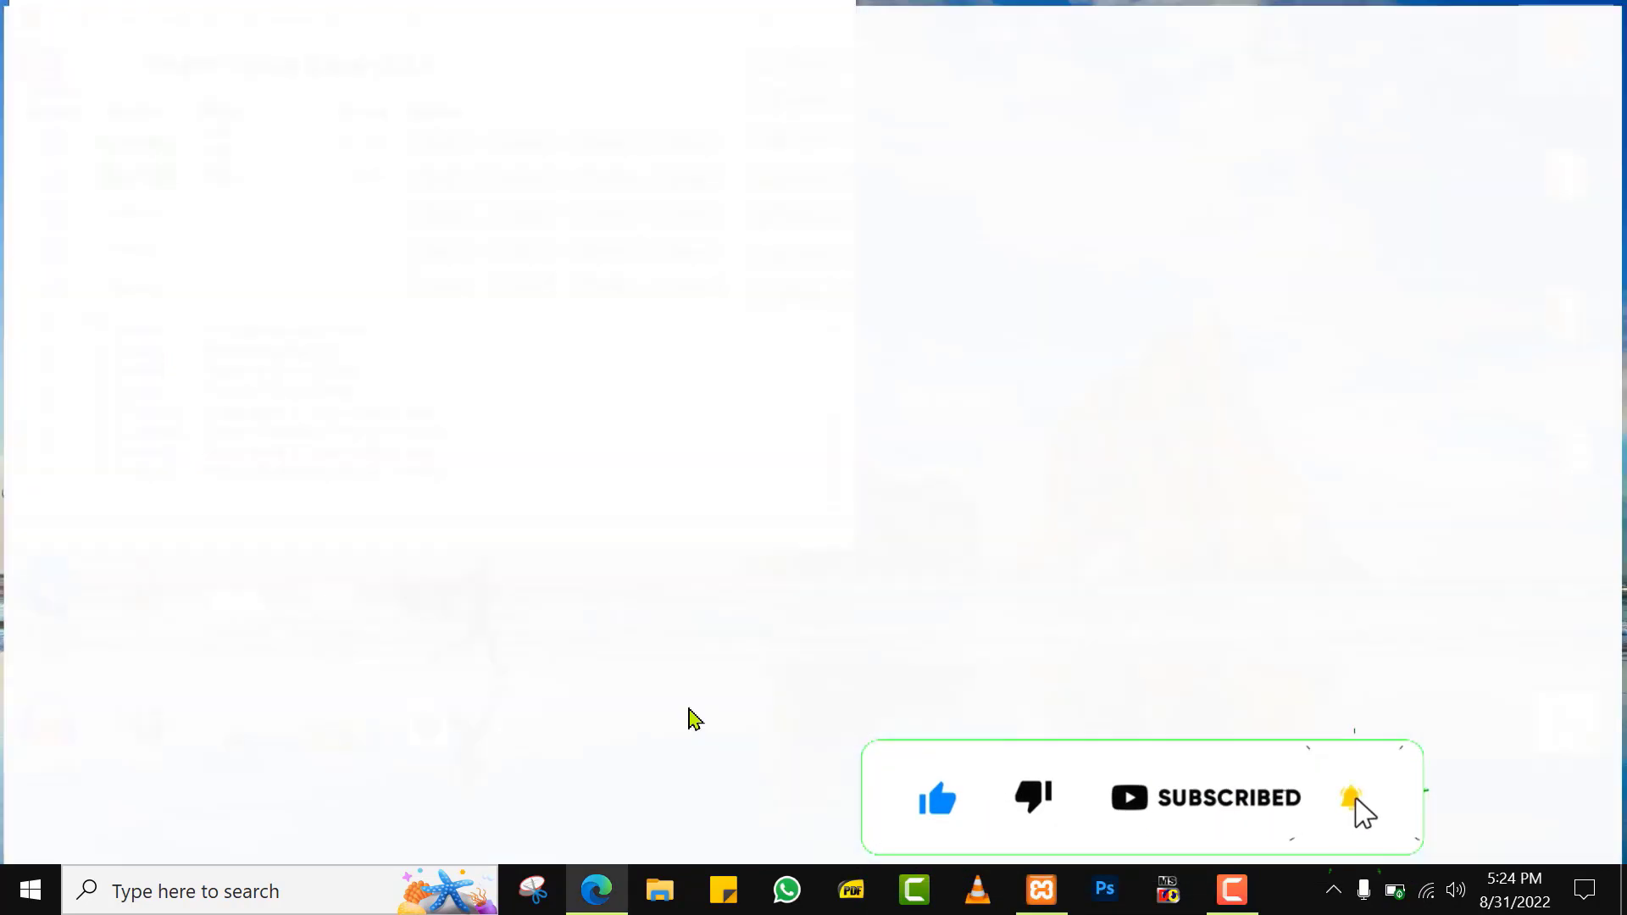
{"action": "left_click", "coordinate": [593, 20]}
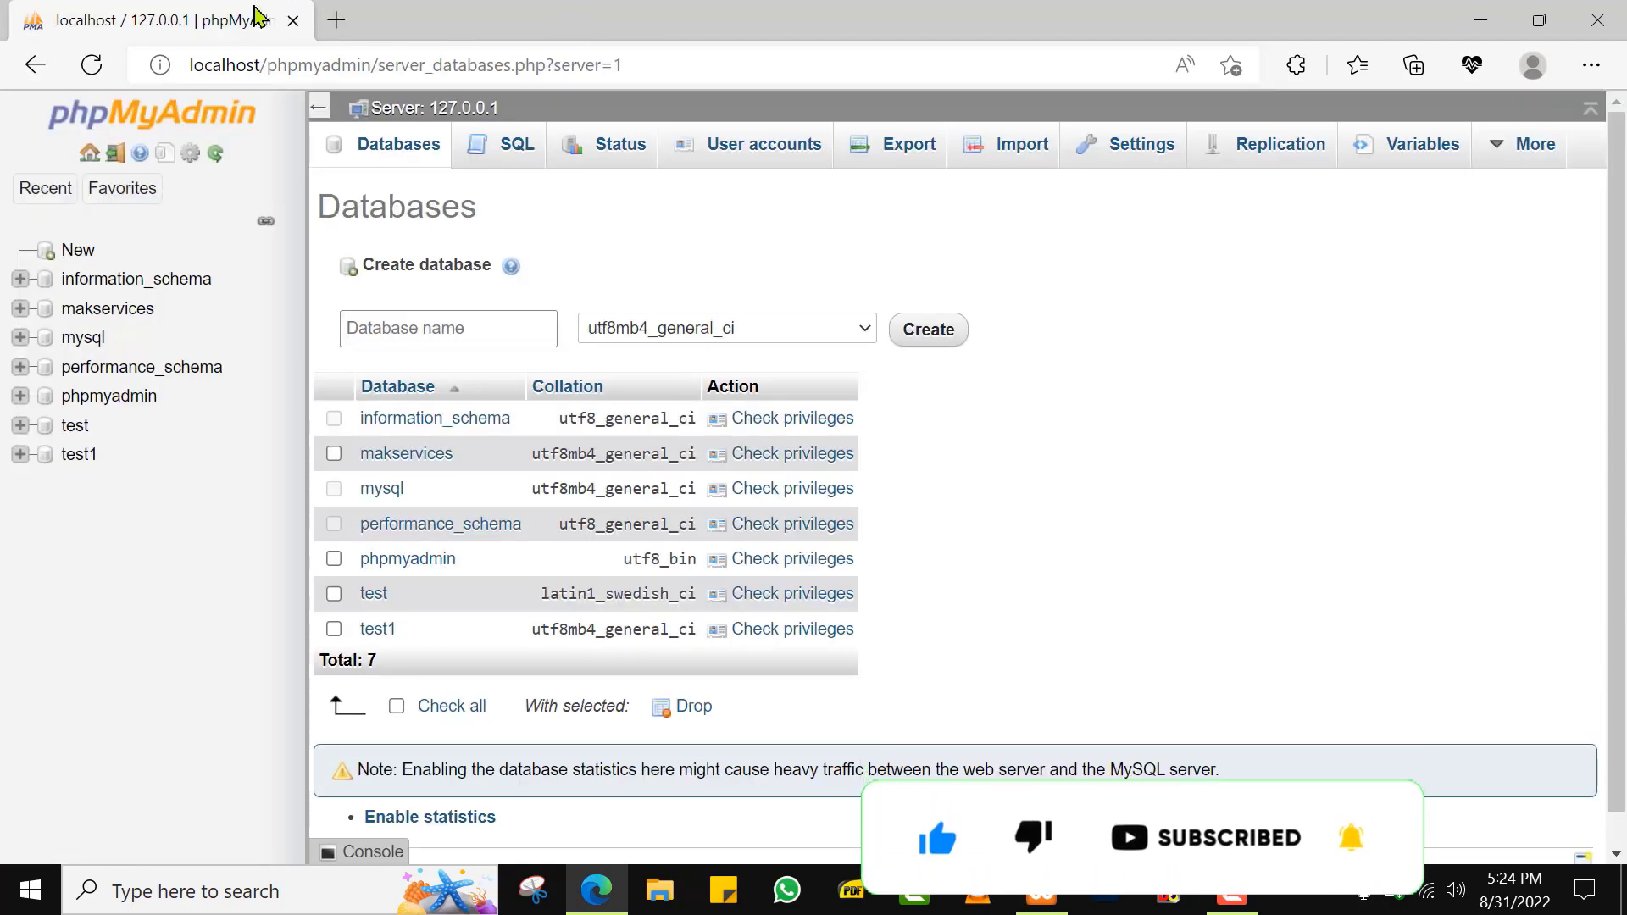
{"action": "left_click_drag", "start_coordinate": [661, 61], "coordinate": [461, 65]}
{"action": "left_click", "coordinate": [1258, 596]}
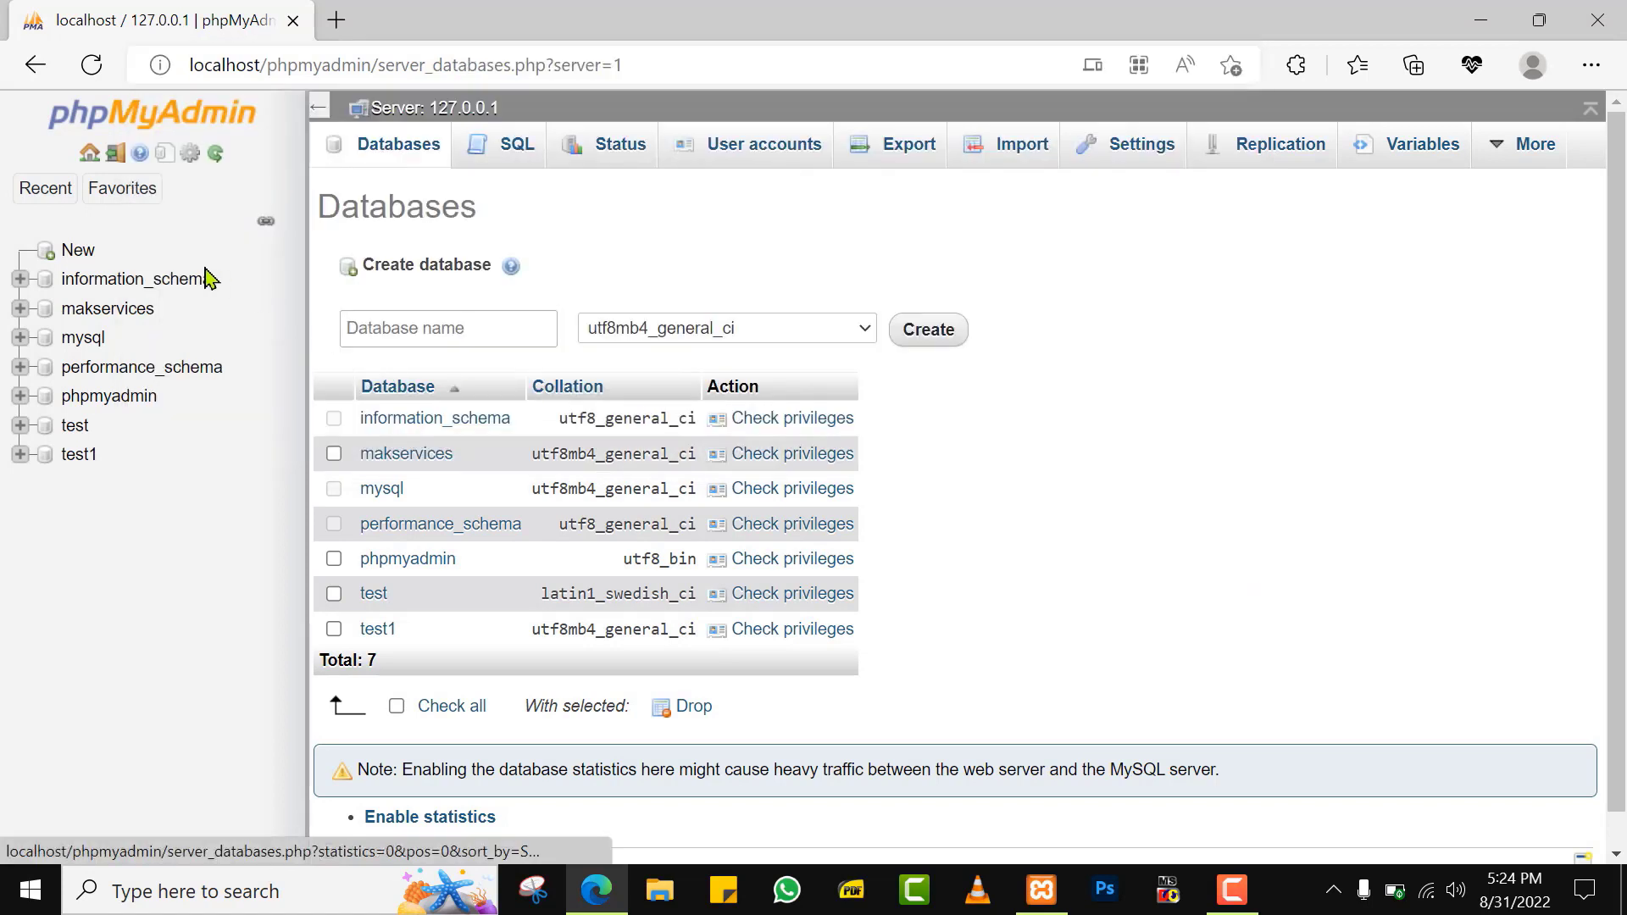
{"action": "left_click", "coordinate": [69, 264]}
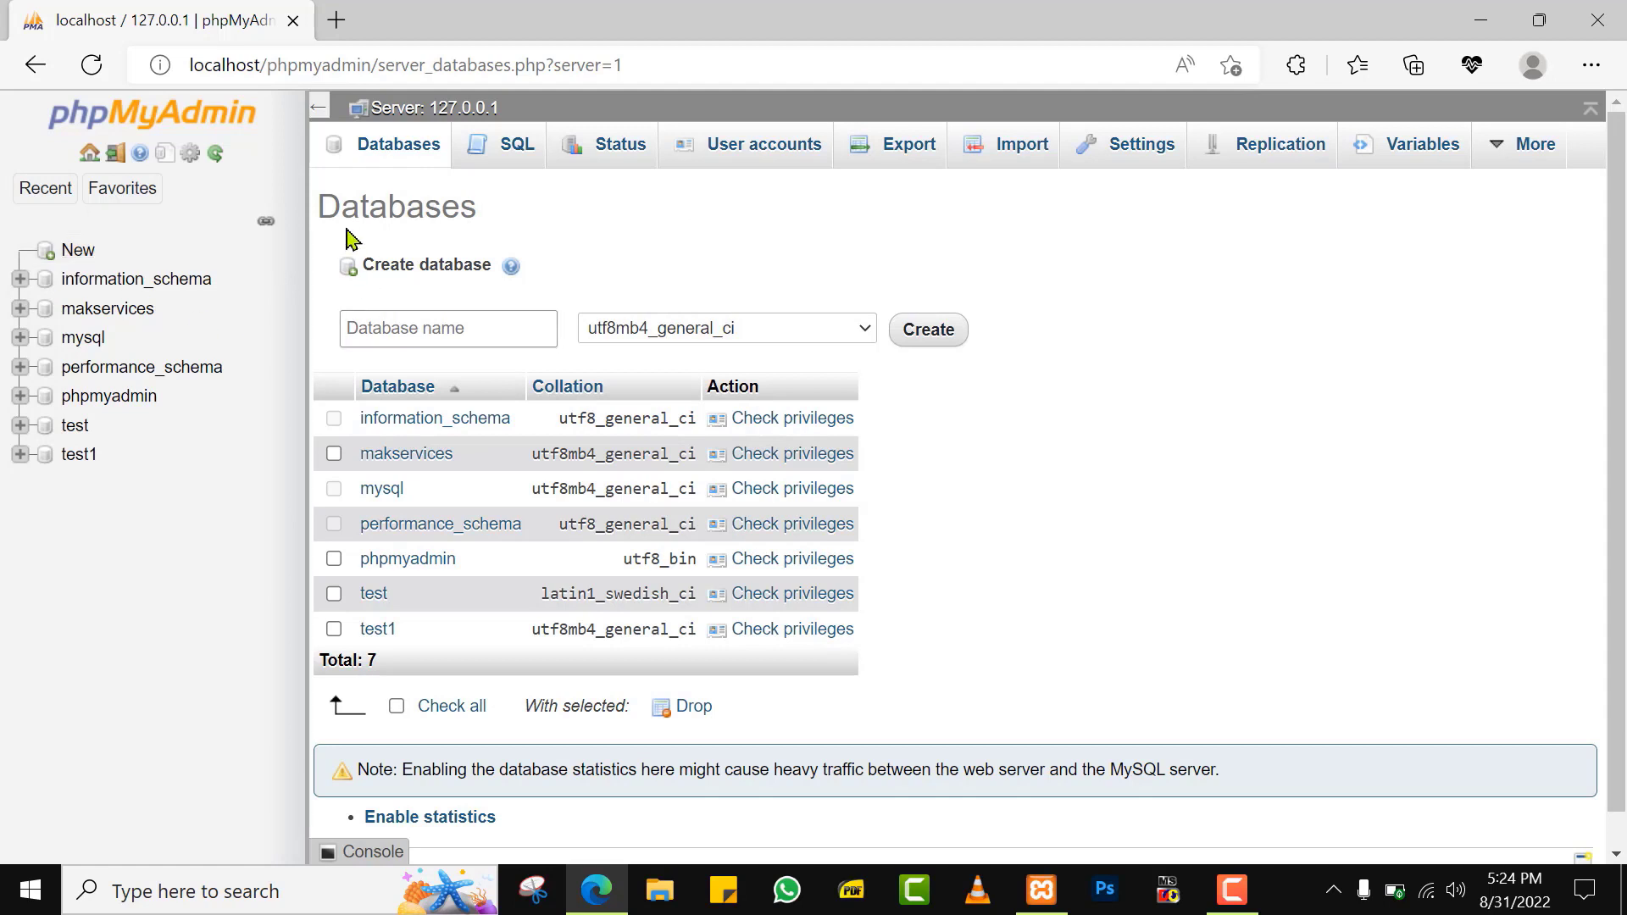
{"action": "left_click", "coordinate": [451, 326]}
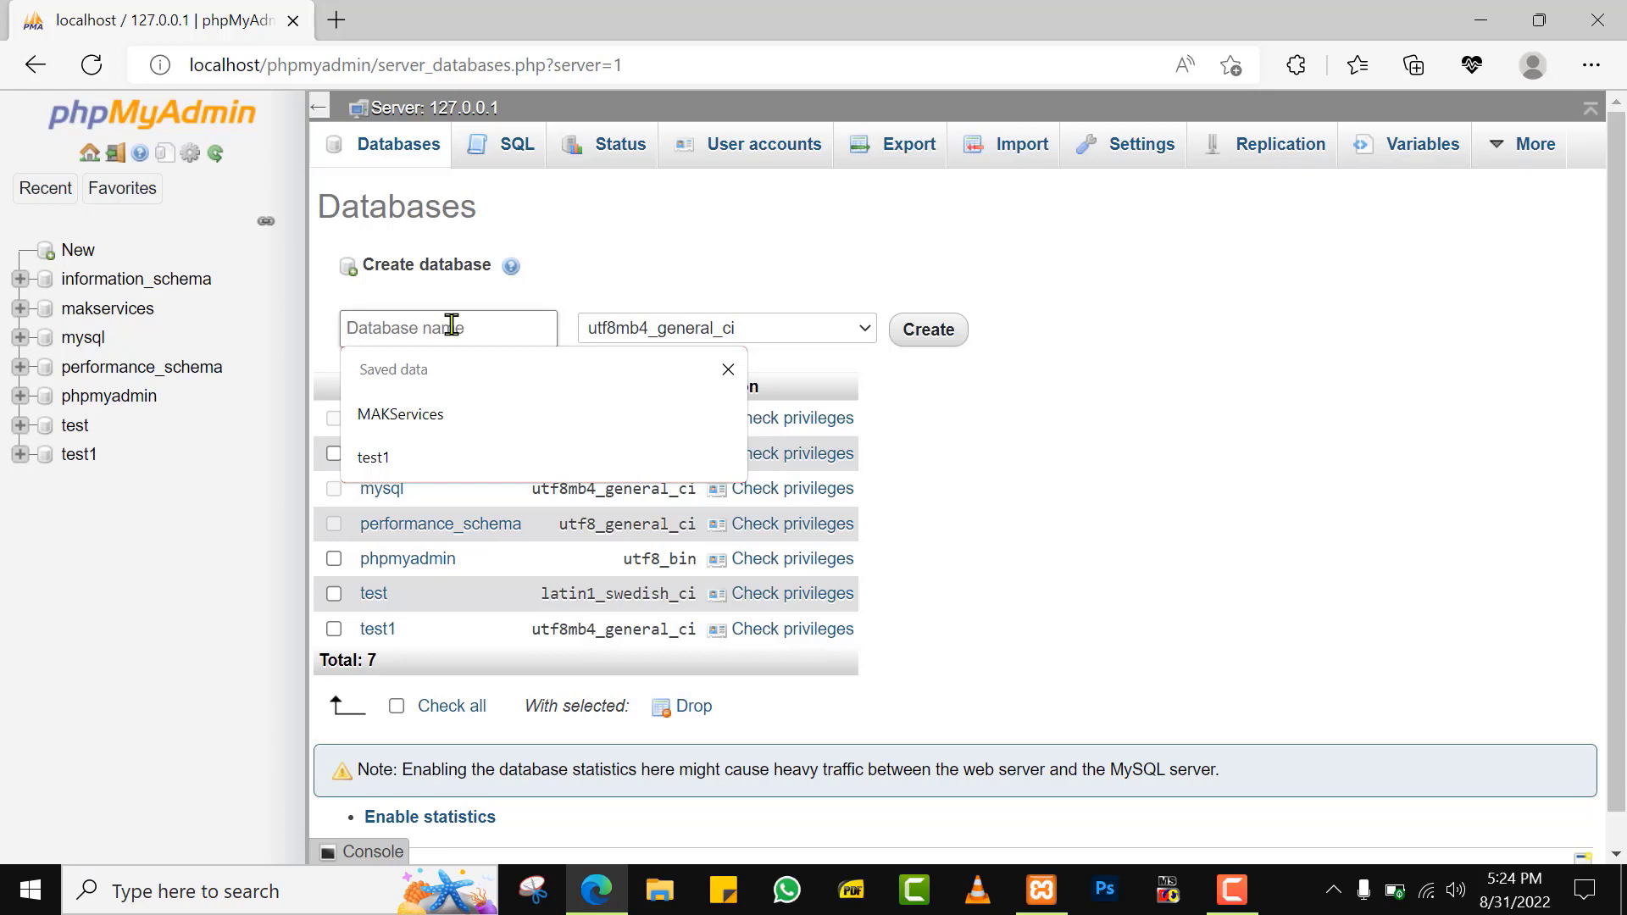
{"action": "left_click", "coordinate": [714, 257]}
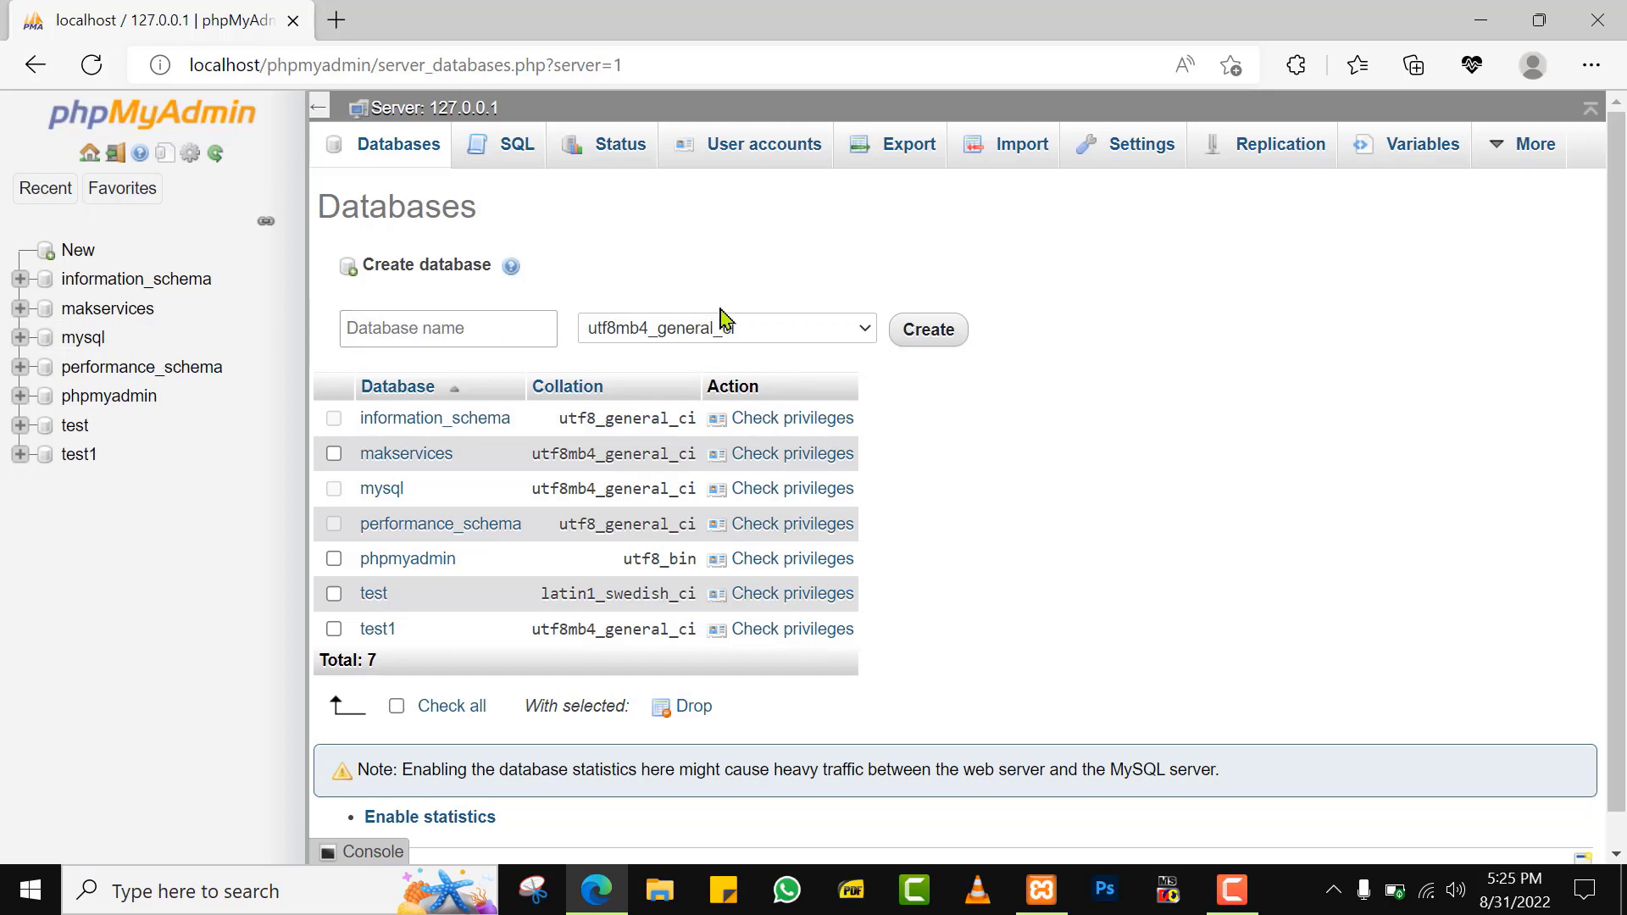
{"action": "left_click", "coordinate": [468, 336]}
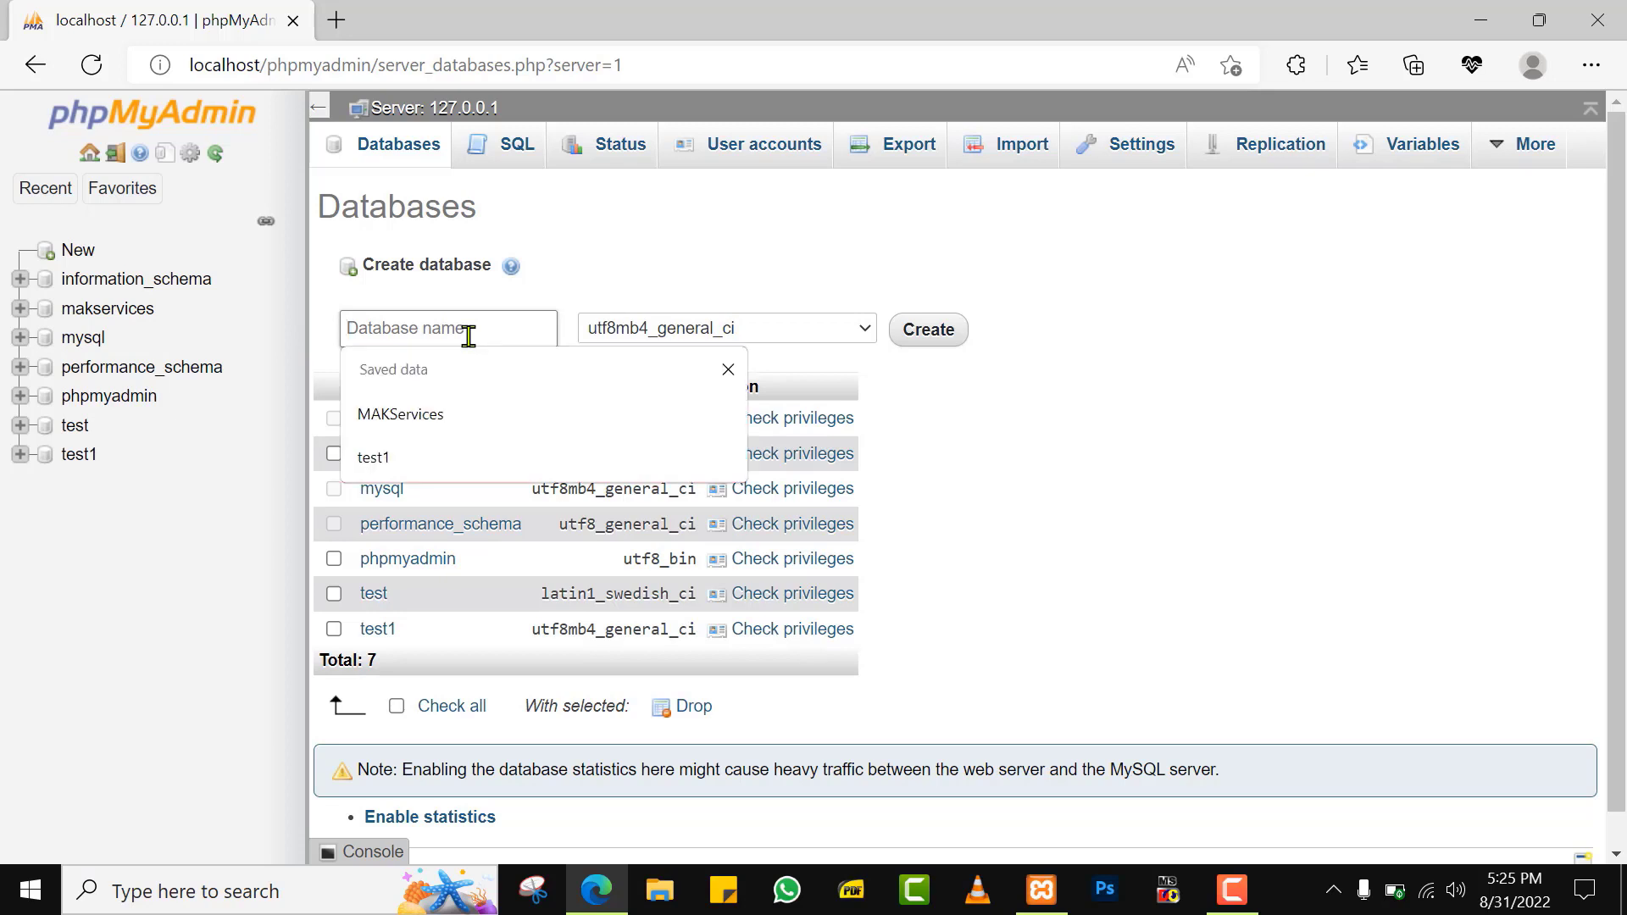
{"action": "left_click", "coordinate": [553, 257]}
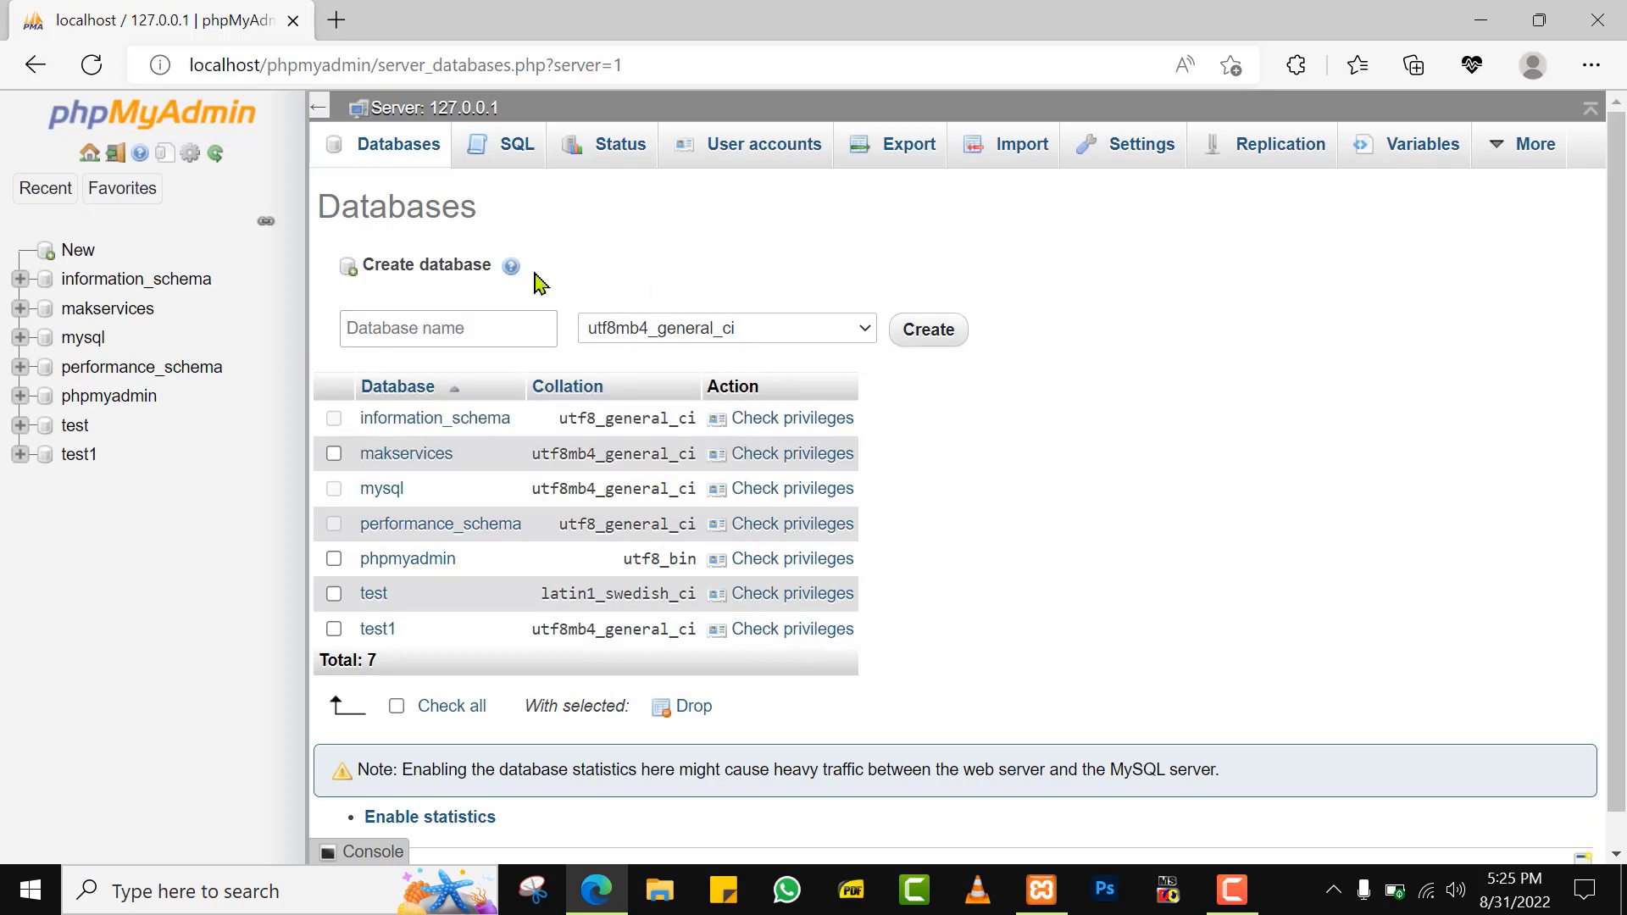
- Open the makservices database and shorten its page address to load localhost/makservices
{"action": "left_click", "coordinate": [63, 311]}
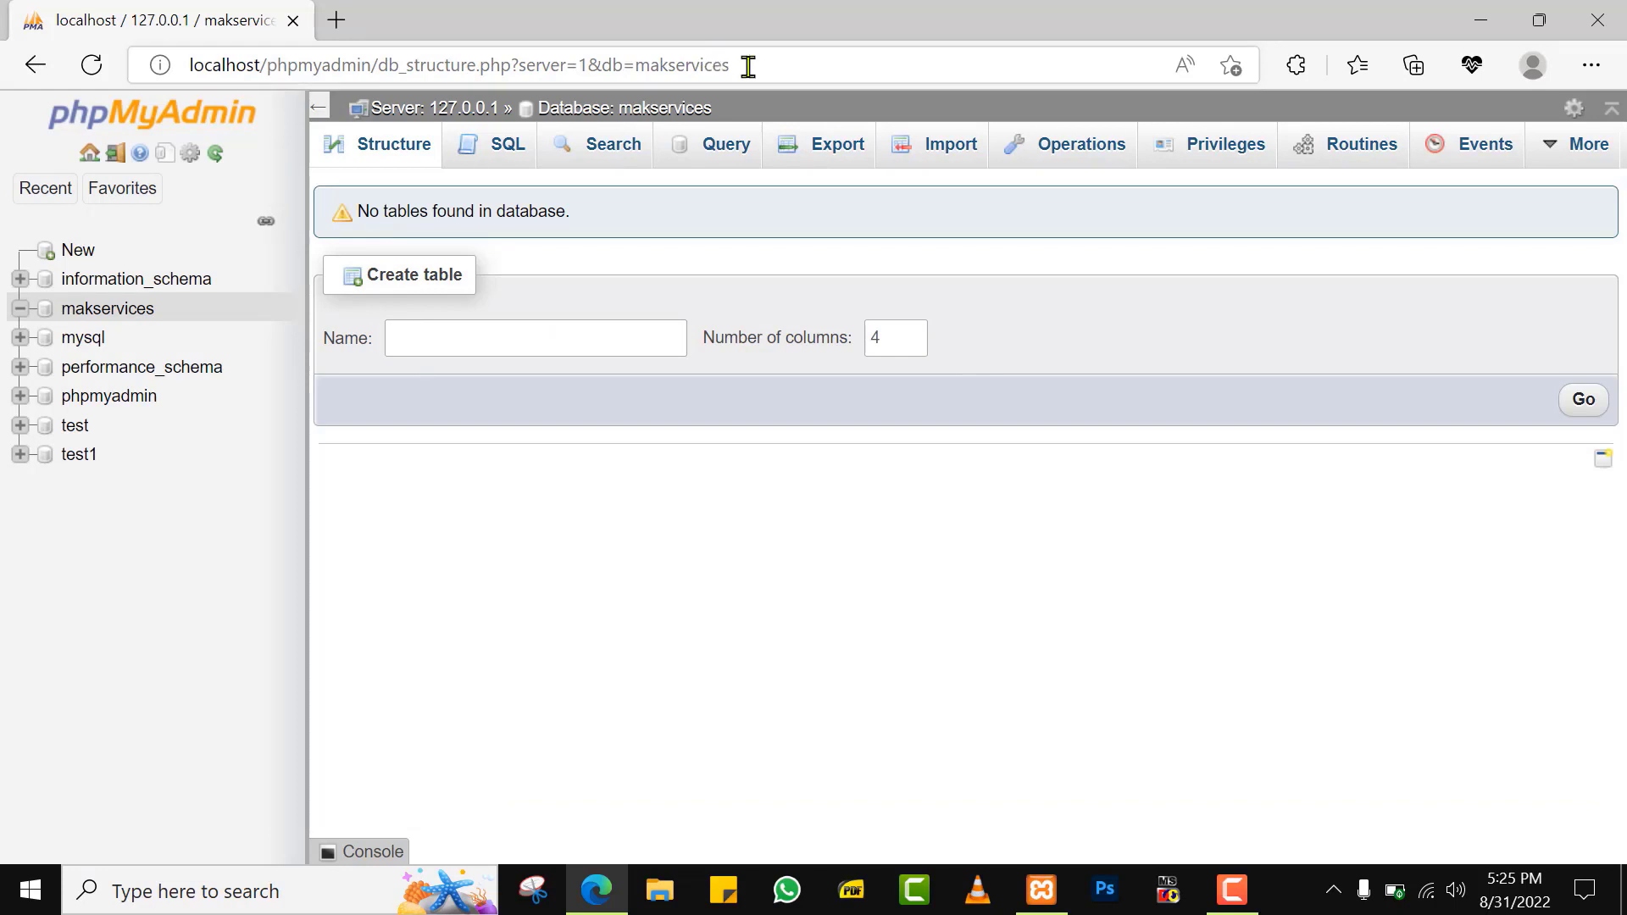
{"action": "left_click_drag", "start_coordinate": [739, 65], "coordinate": [269, 73]}
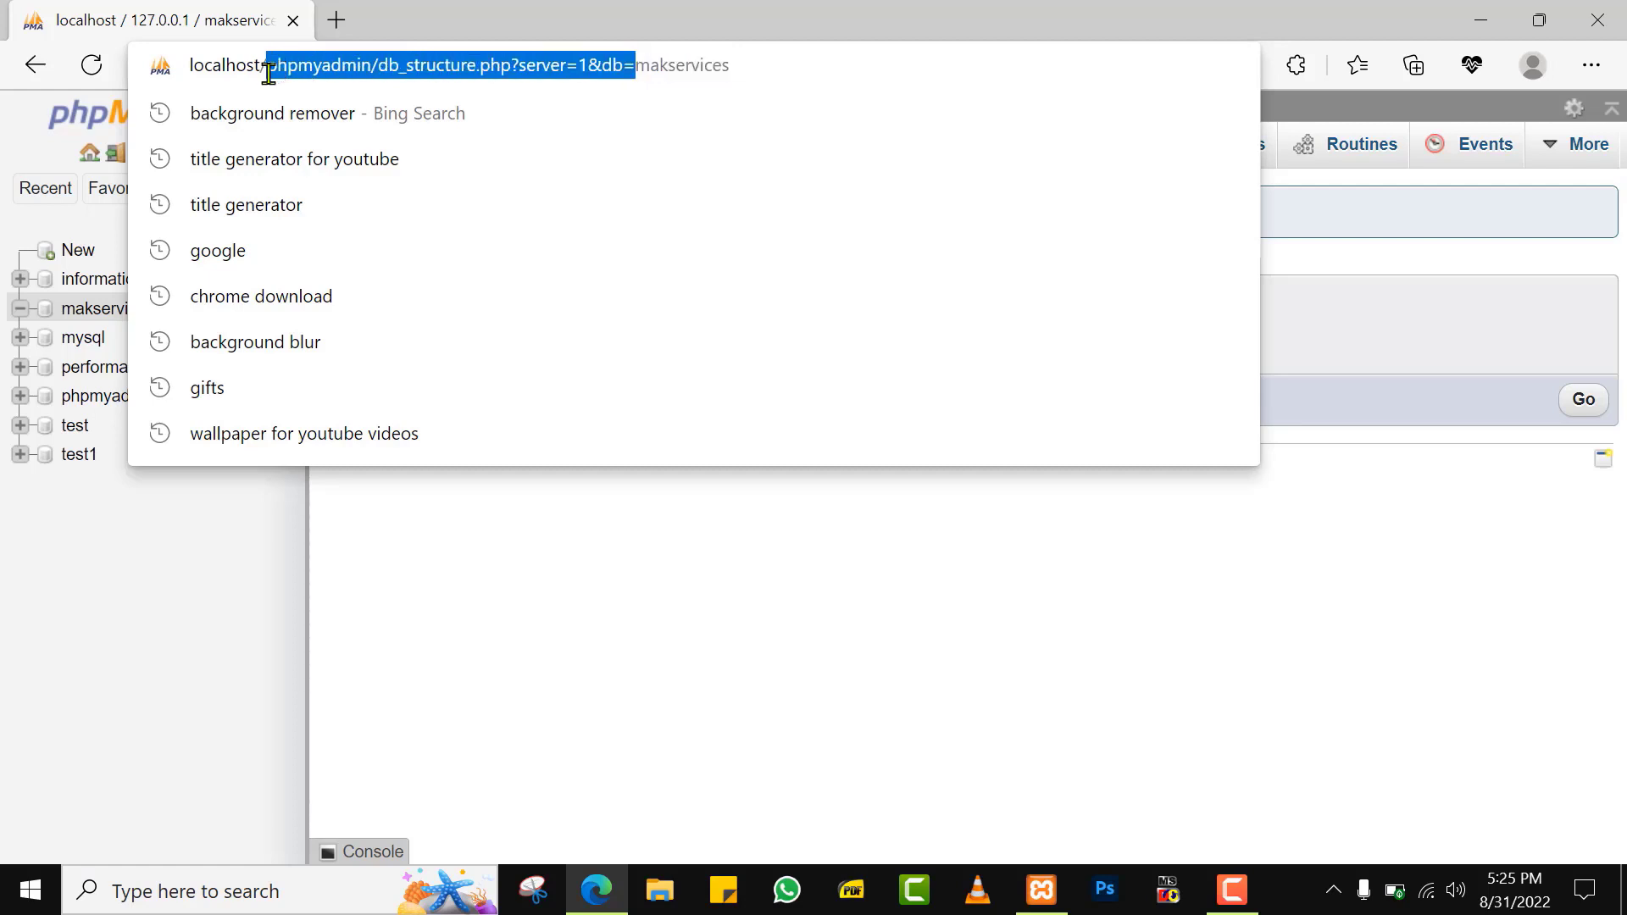
{"action": "key", "text": "BackSpace"}
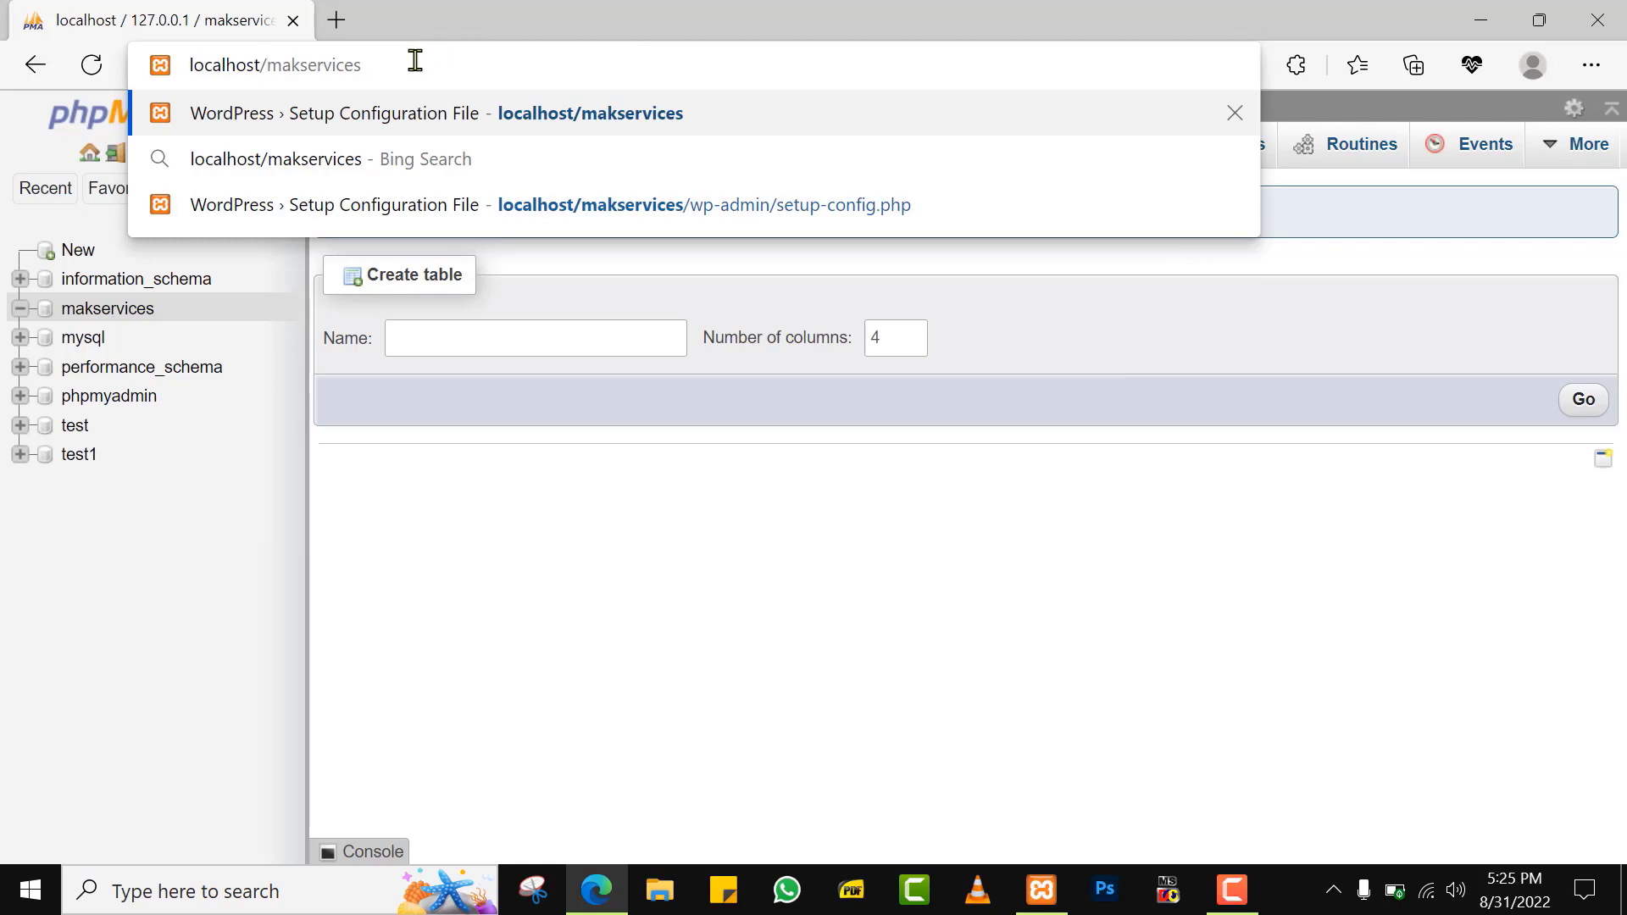
{"action": "key", "text": "Return"}
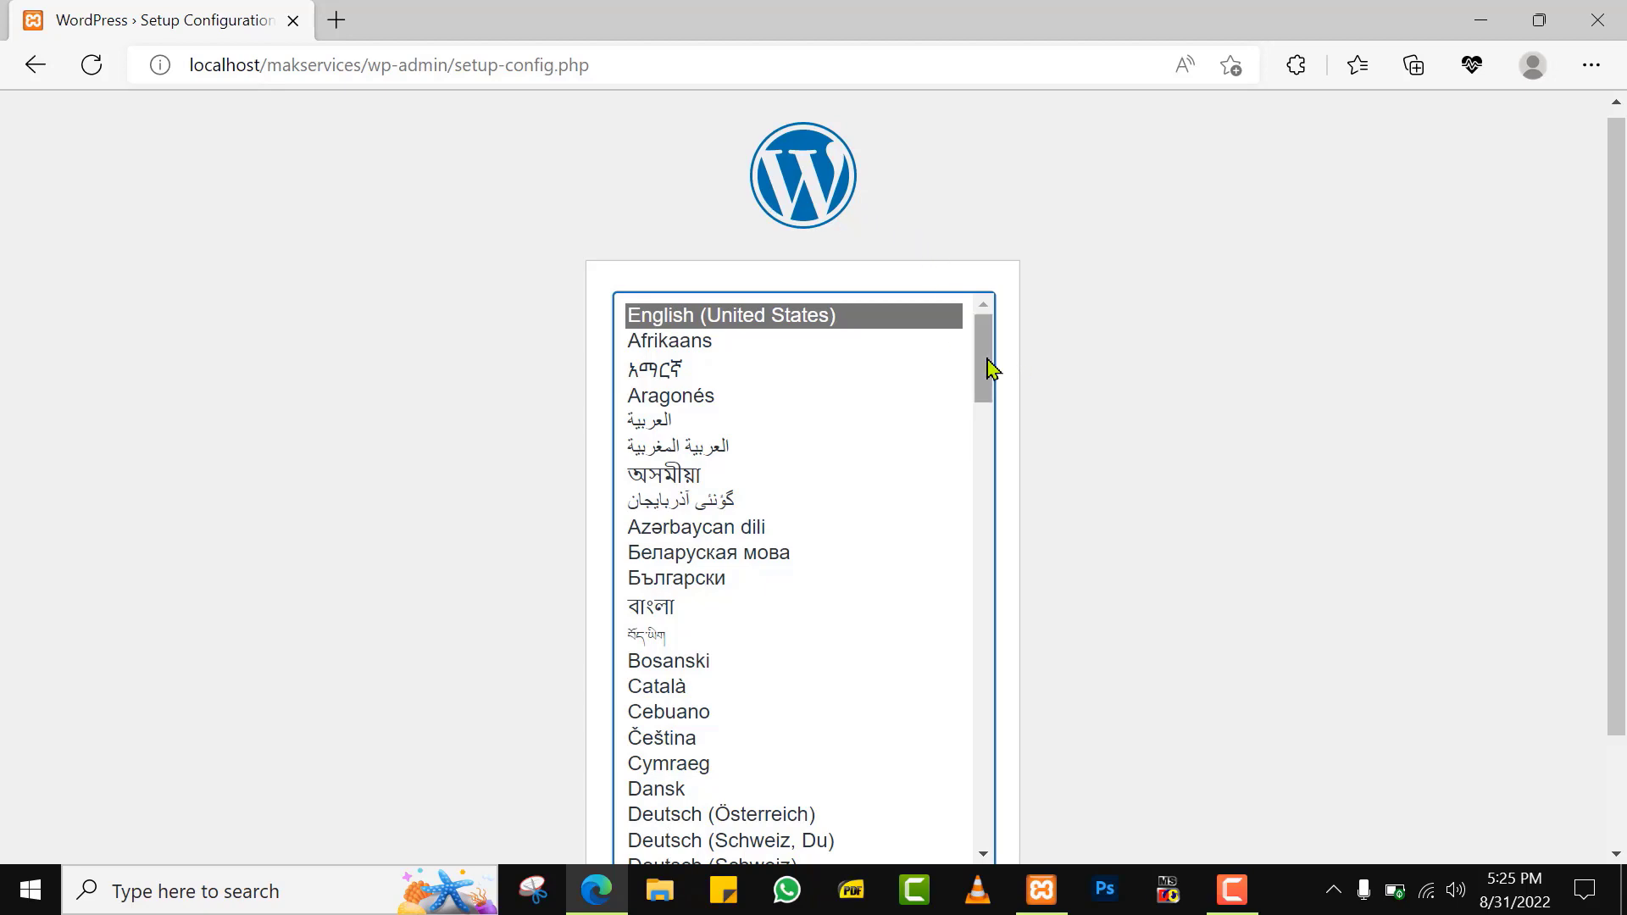
- Continue the WordPress setup in English (United States) and proceed past the welcome page to the database connection form
{"action": "left_click_drag", "start_coordinate": [991, 368], "coordinate": [980, 319]}
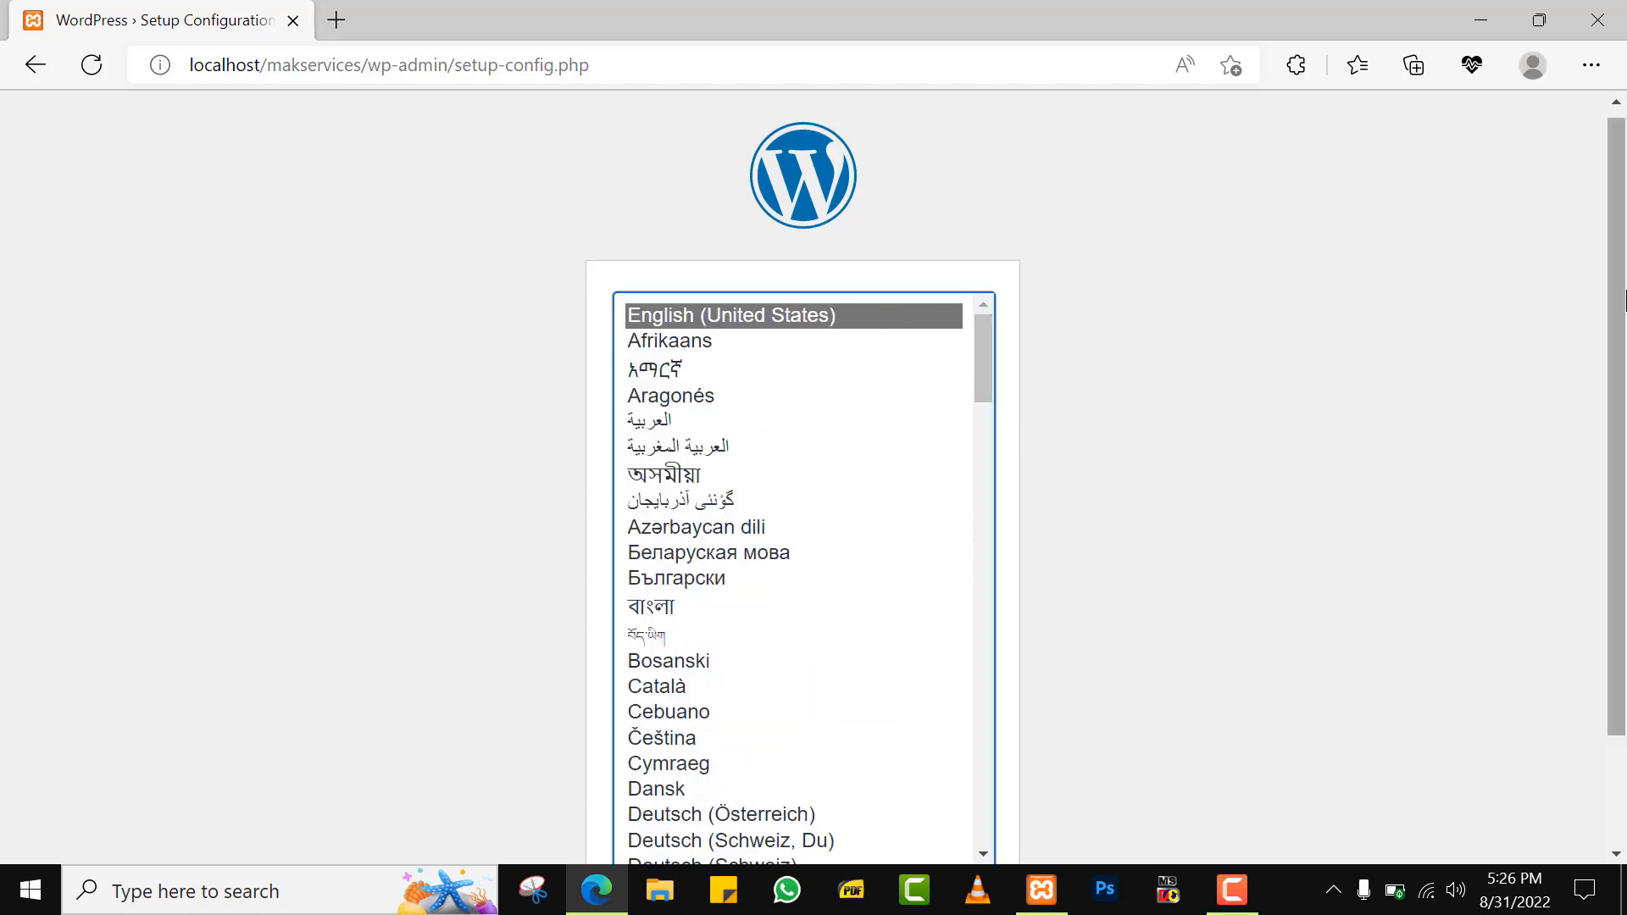
{"action": "scroll", "coordinate": [1615, 305], "scroll_direction": "down", "scroll_amount": 1}
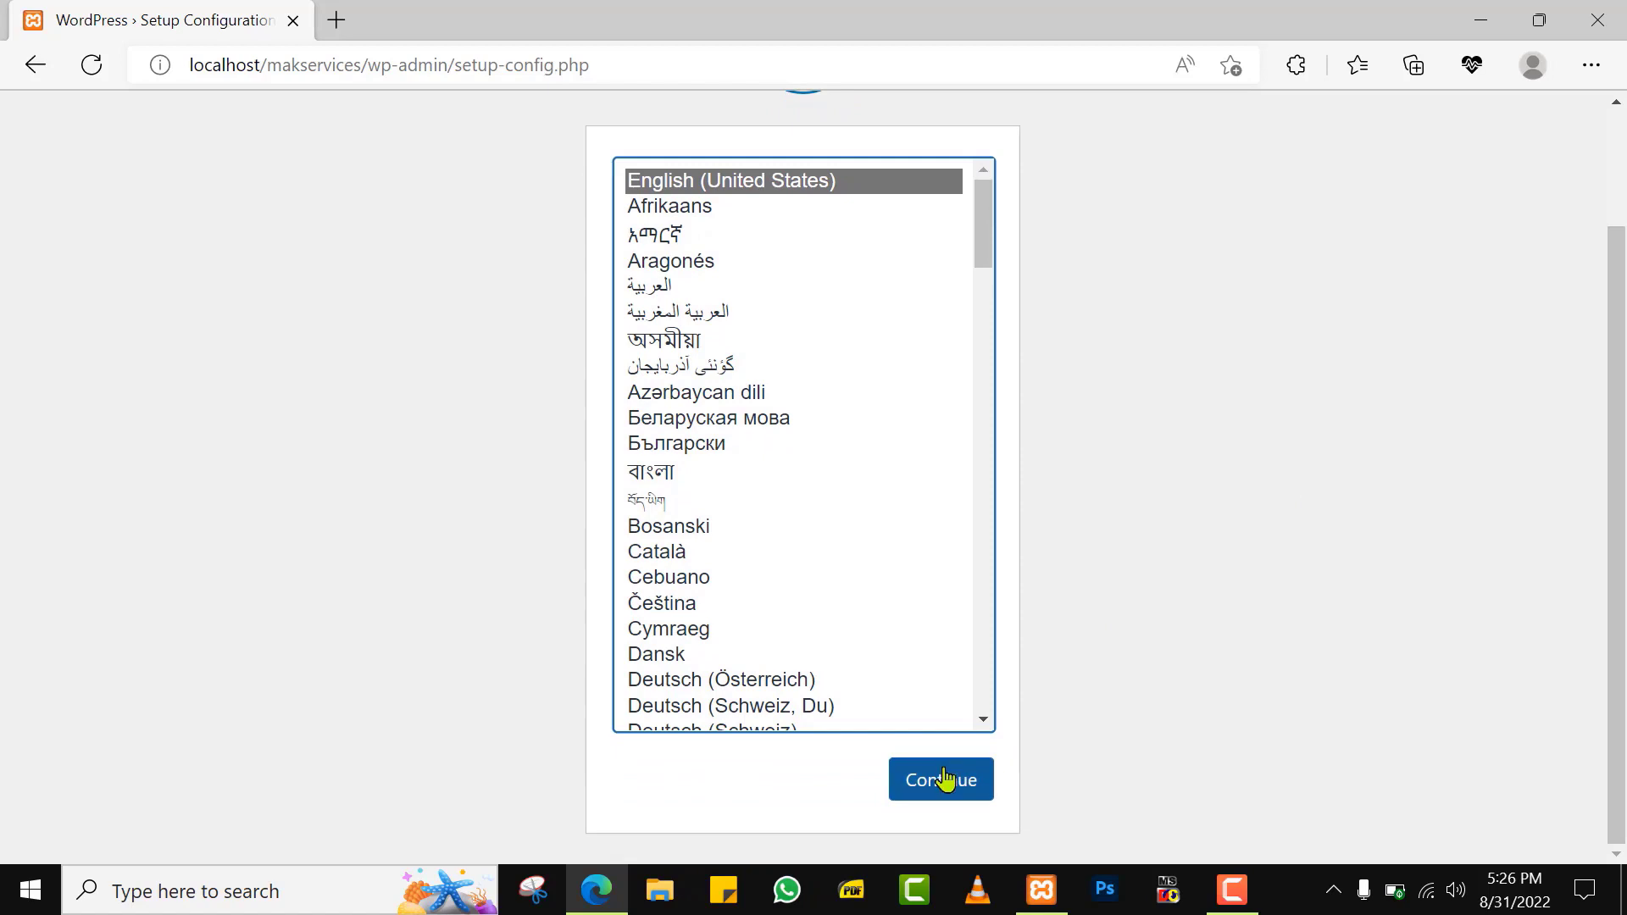
{"action": "left_click", "coordinate": [945, 780]}
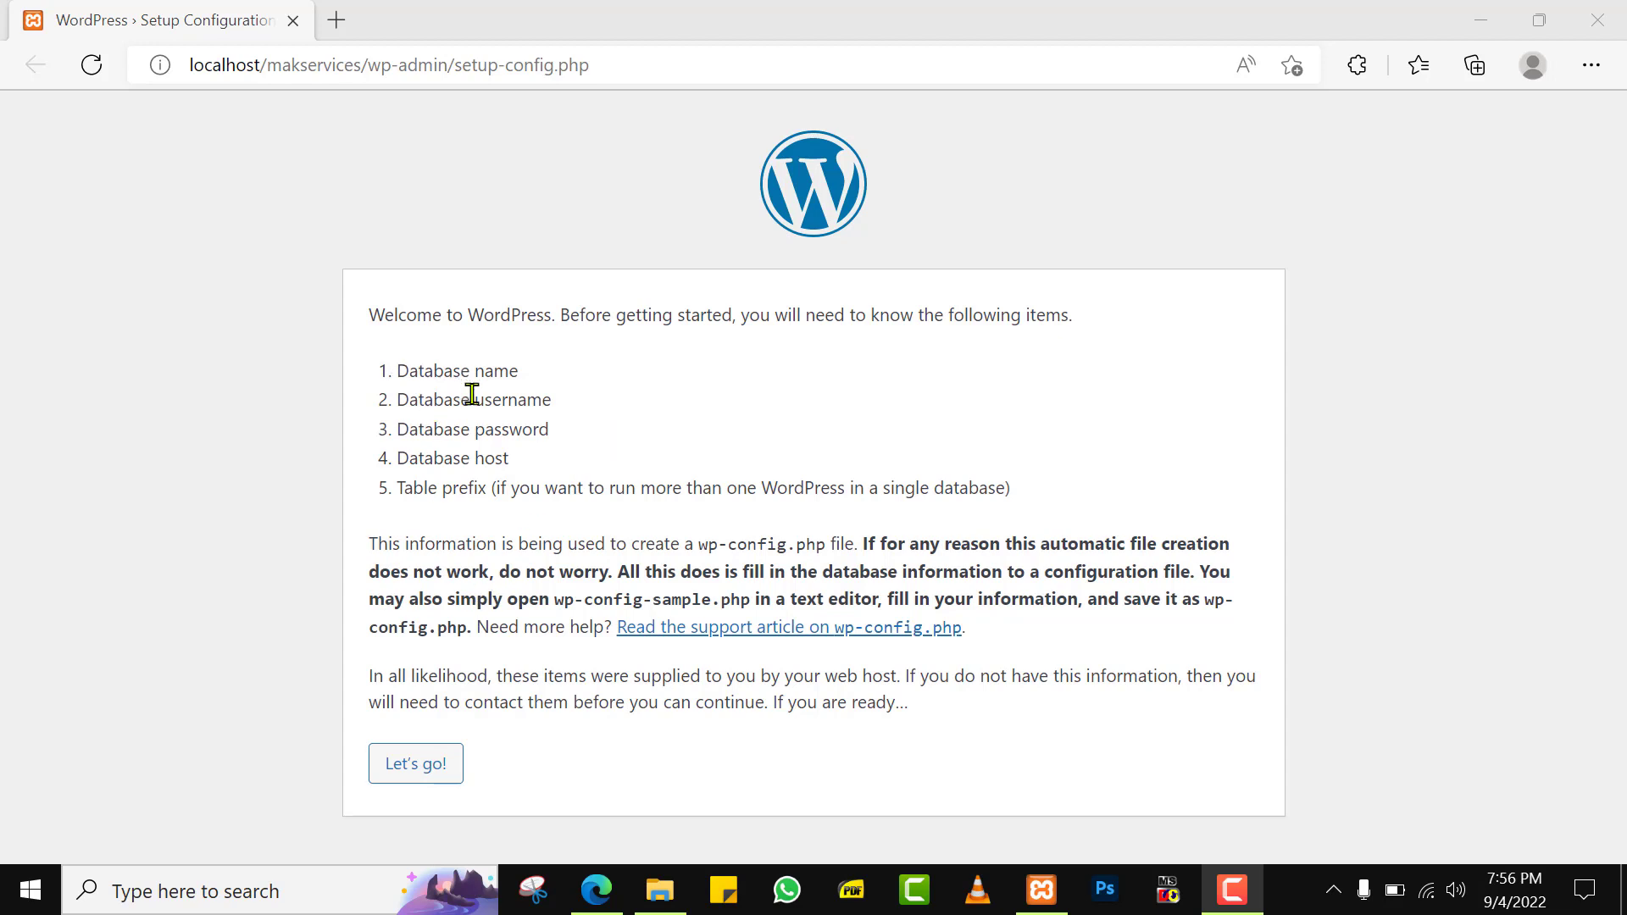
{"action": "left_click", "coordinate": [416, 764]}
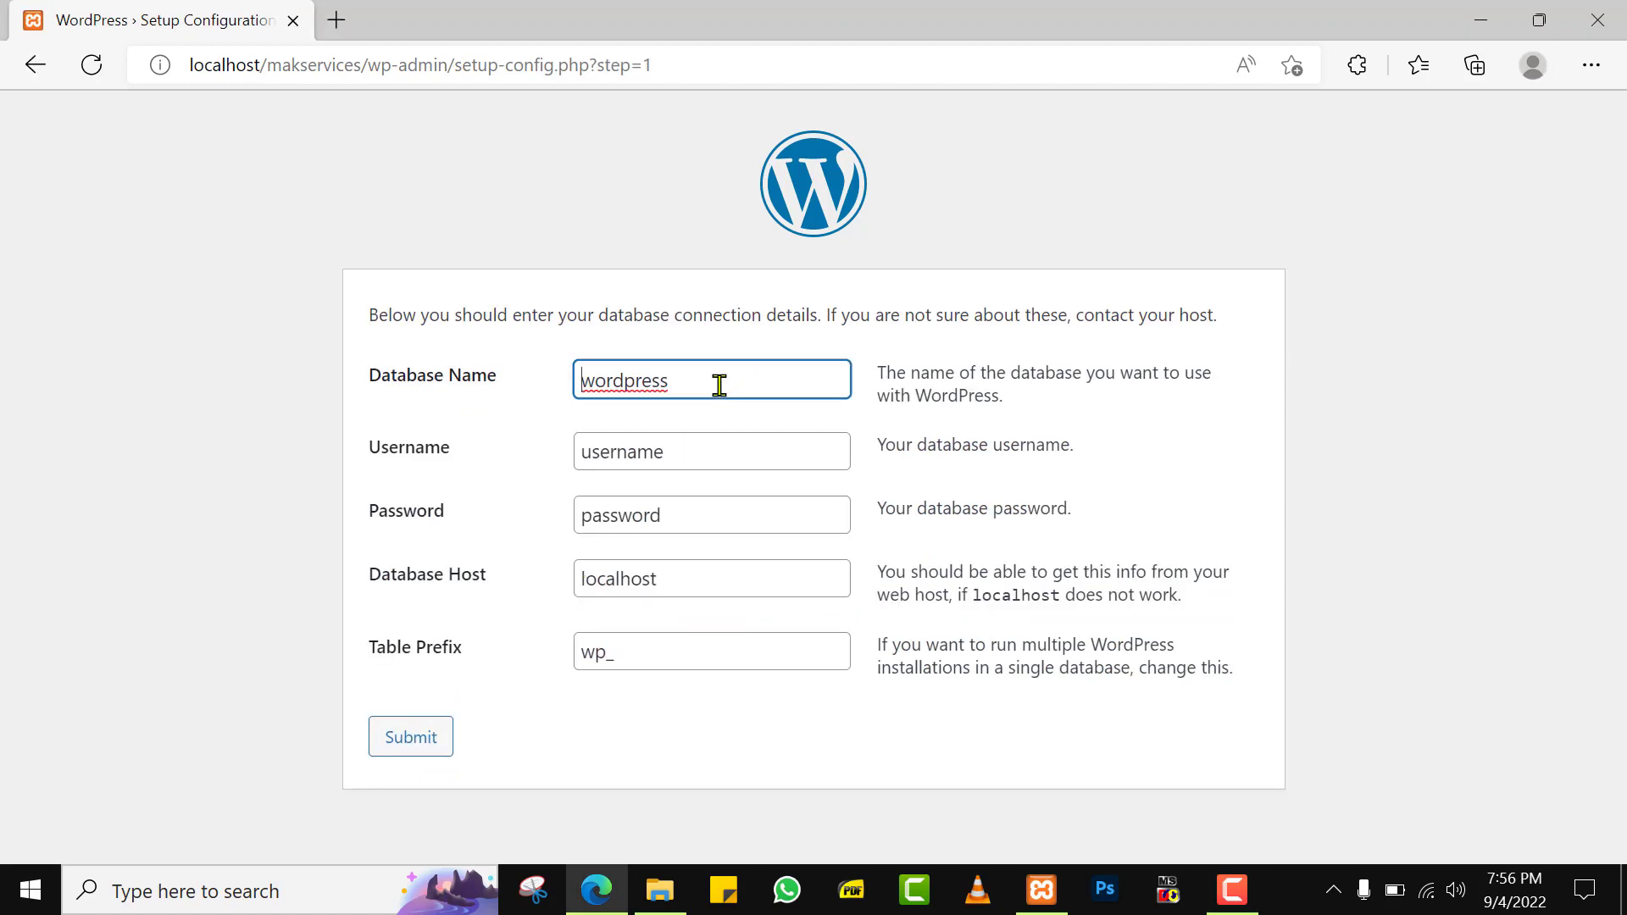
- Replace the Database Name with makservices, copied from the name of the site folder in htdocs in File Explorer
{"action": "left_click_drag", "start_coordinate": [718, 385], "coordinate": [582, 380]}
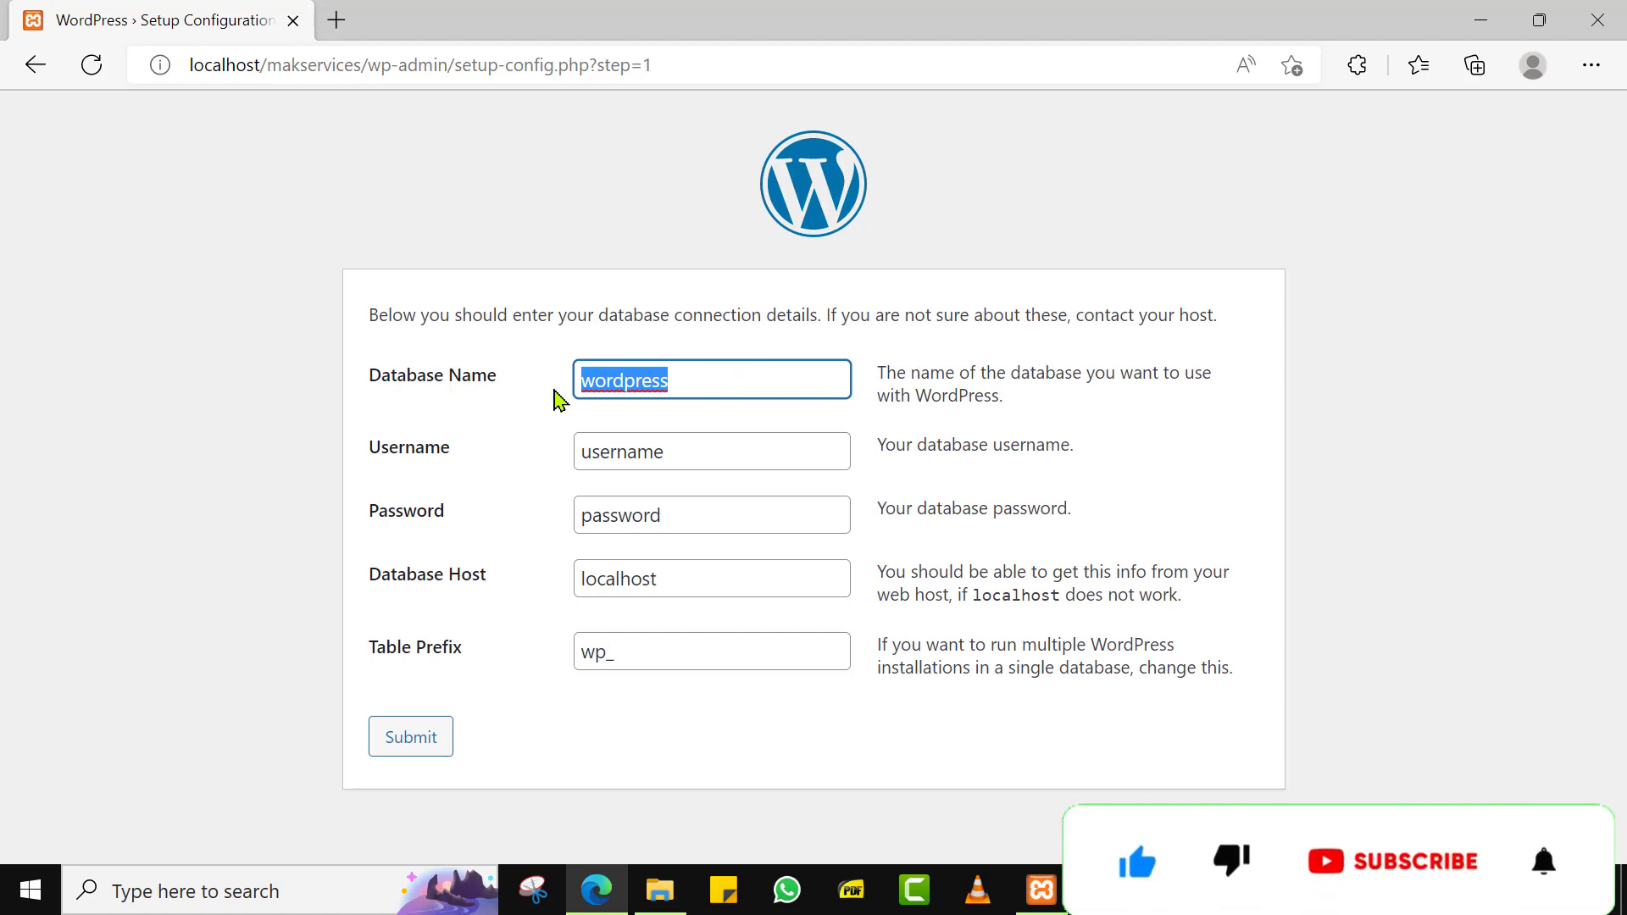
{"action": "key", "text": "BackSpace"}
{"action": "left_click", "coordinate": [660, 888]}
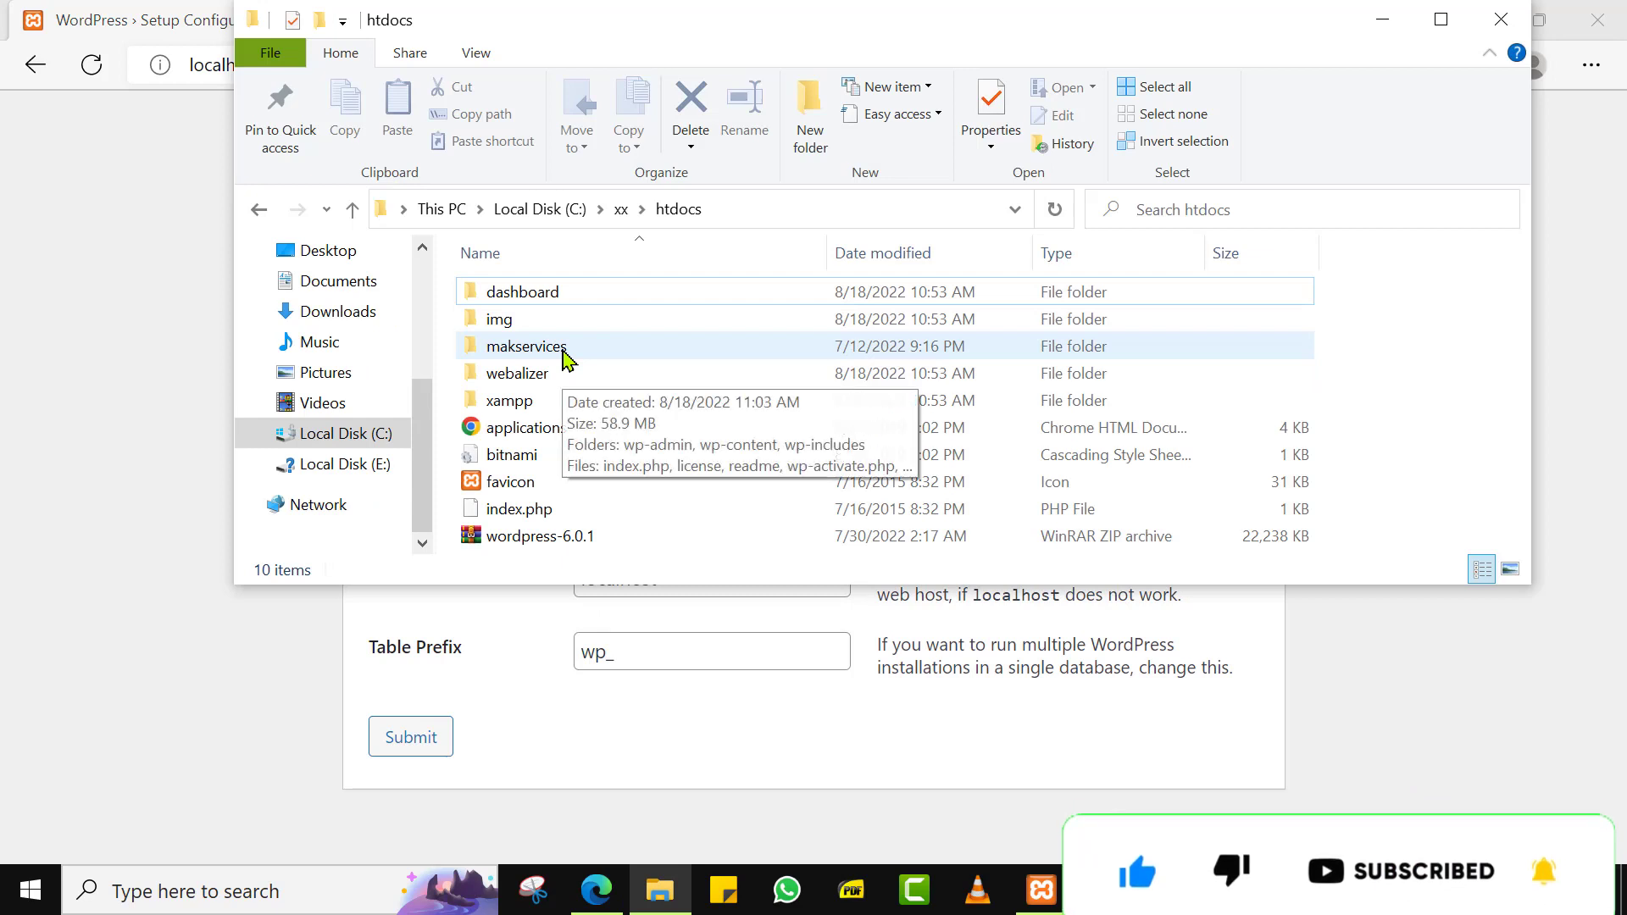
{"action": "left_click", "coordinate": [563, 350]}
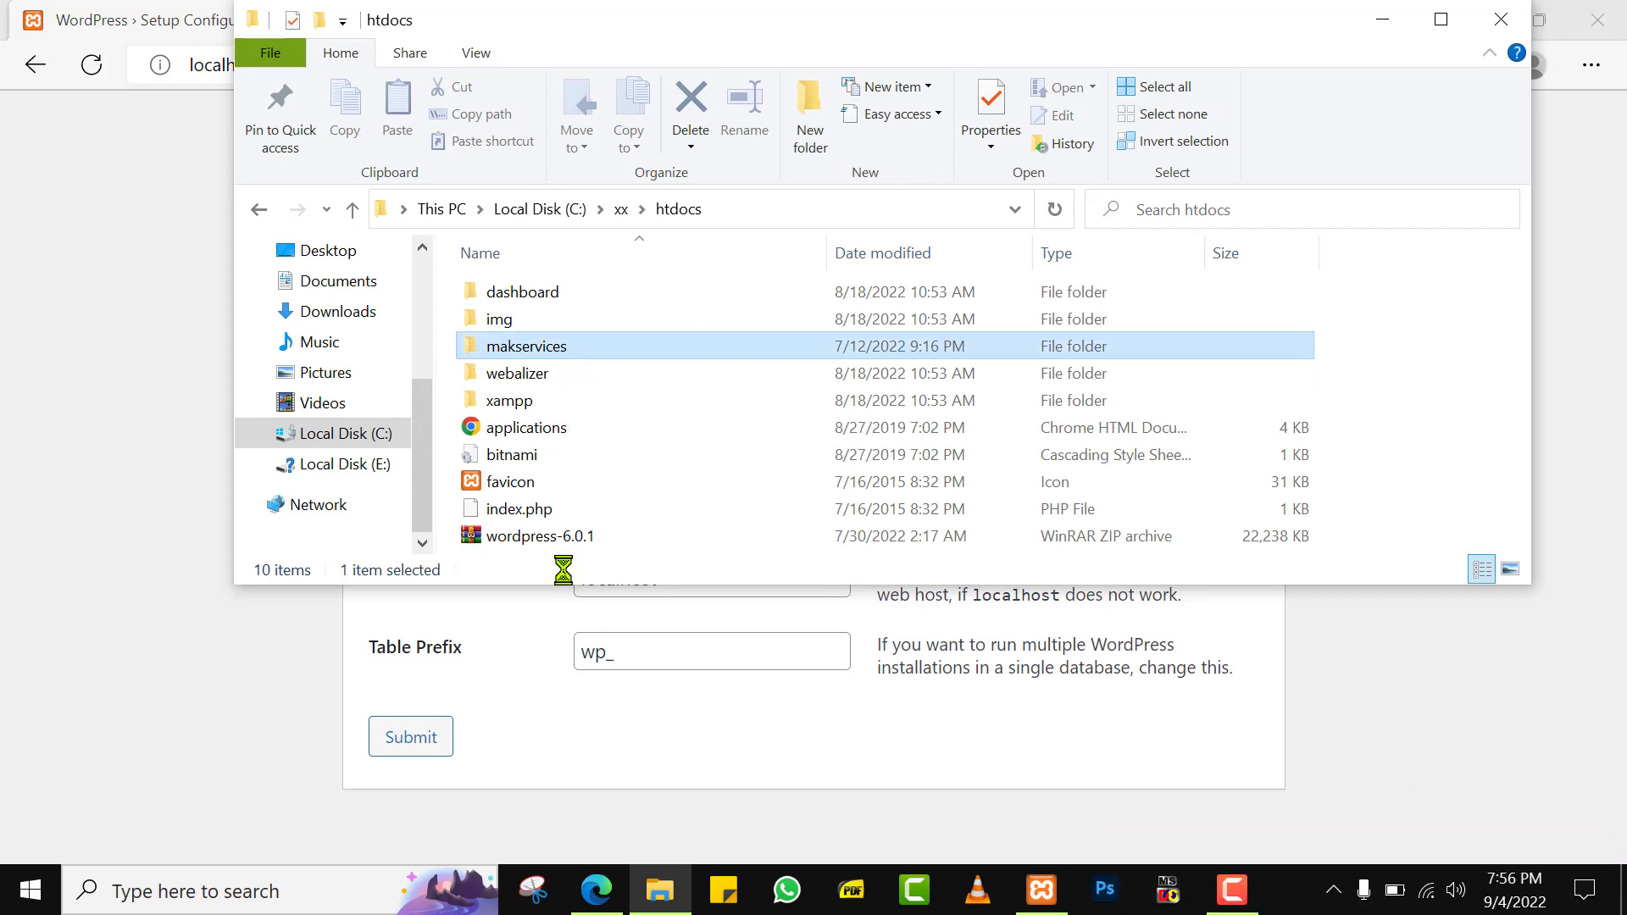
{"action": "right_click", "coordinate": [597, 334]}
{"action": "left_click", "coordinate": [280, 811]}
{"action": "key", "text": "ctrl+c"}
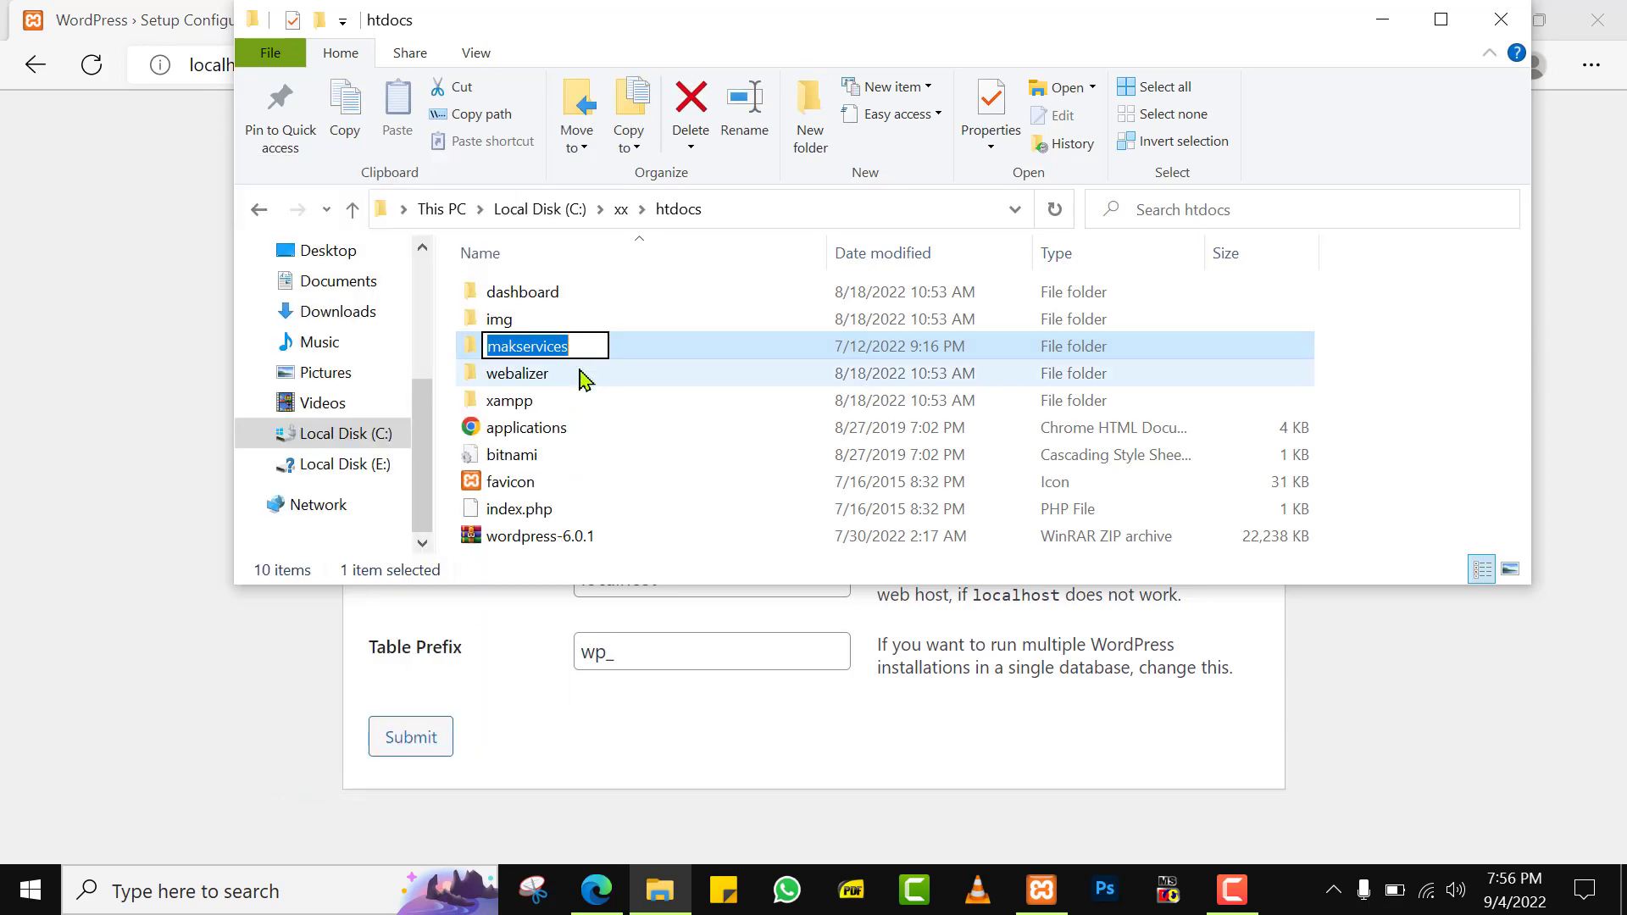
{"action": "key", "text": "alt+Tab"}
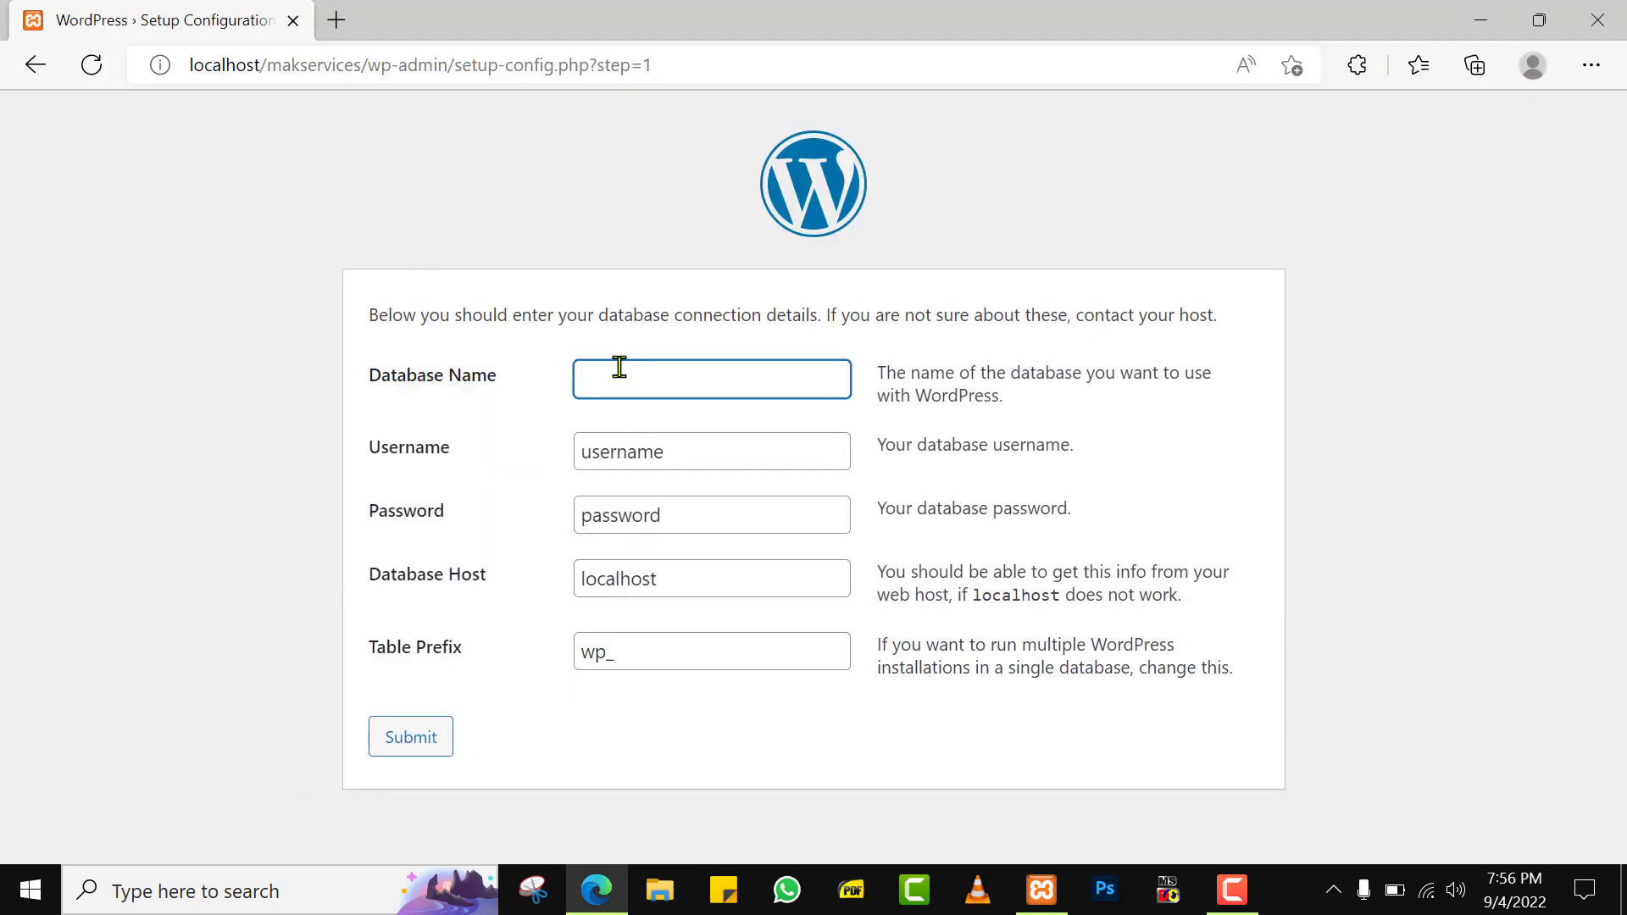
{"action": "key", "text": "ctrl+v"}
- Set the database username to root, clear the database password and submit the connection details
{"action": "left_click", "coordinate": [718, 462]}
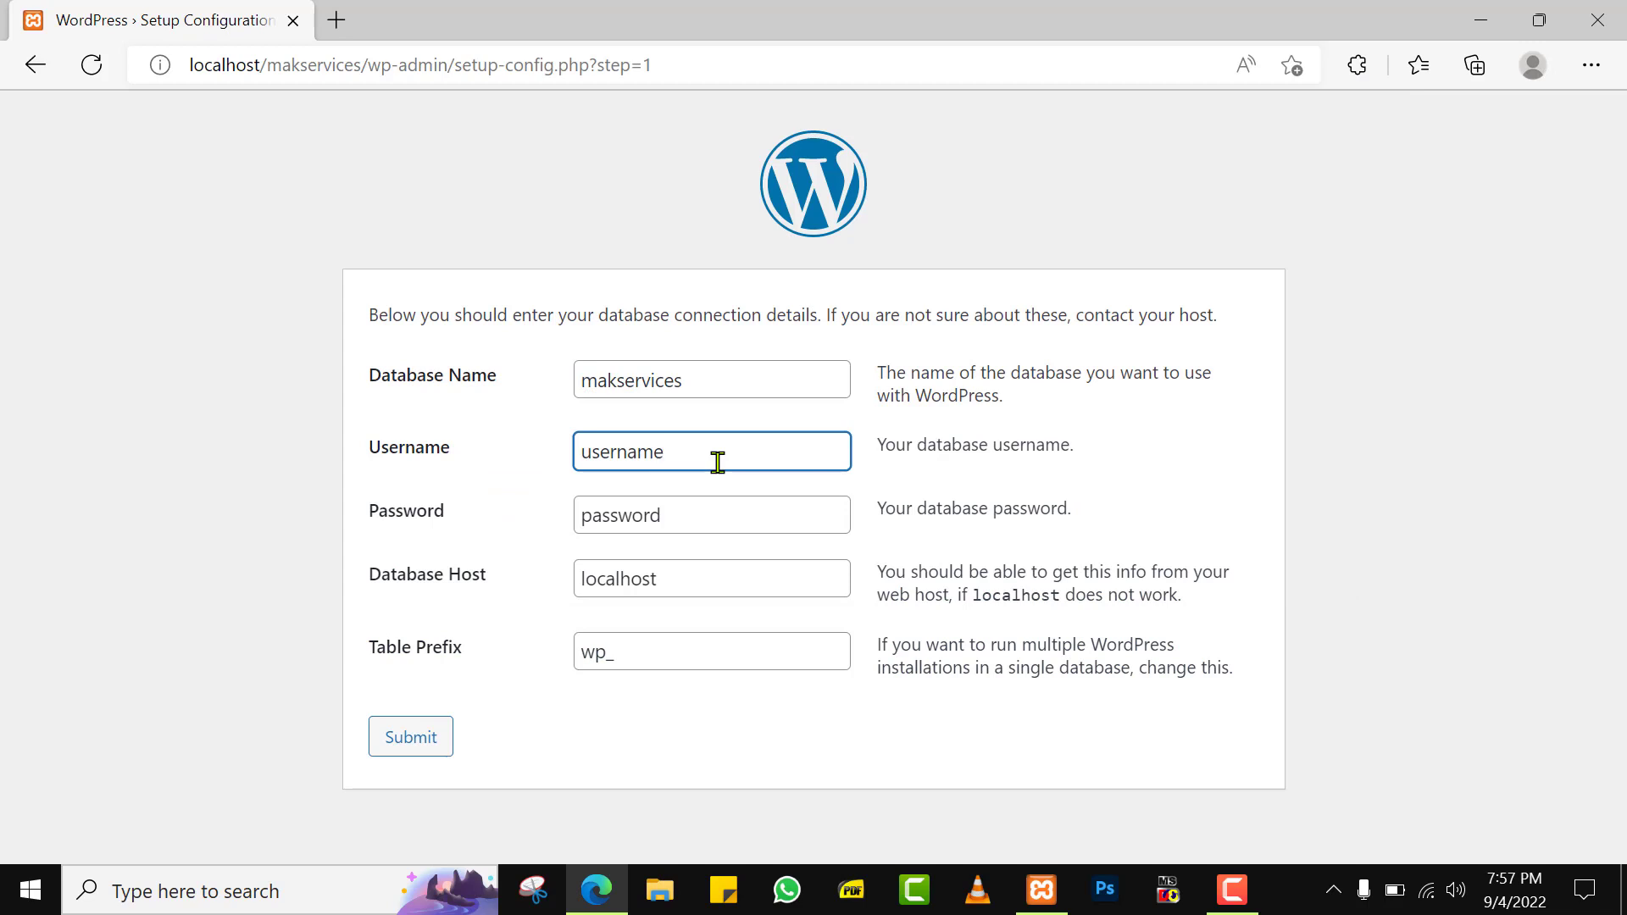
{"action": "key", "text": "BackSpace"}
{"action": "key", "text": "BackSpace"}
{"action": "key", "text": "BackSpace"}
{"action": "key", "text": "BackSpace"}
{"action": "key", "text": "BackSpace"}
{"action": "key", "text": "BackSpace"}
{"action": "key", "text": "BackSpace"}
{"action": "type", "text": "root"}
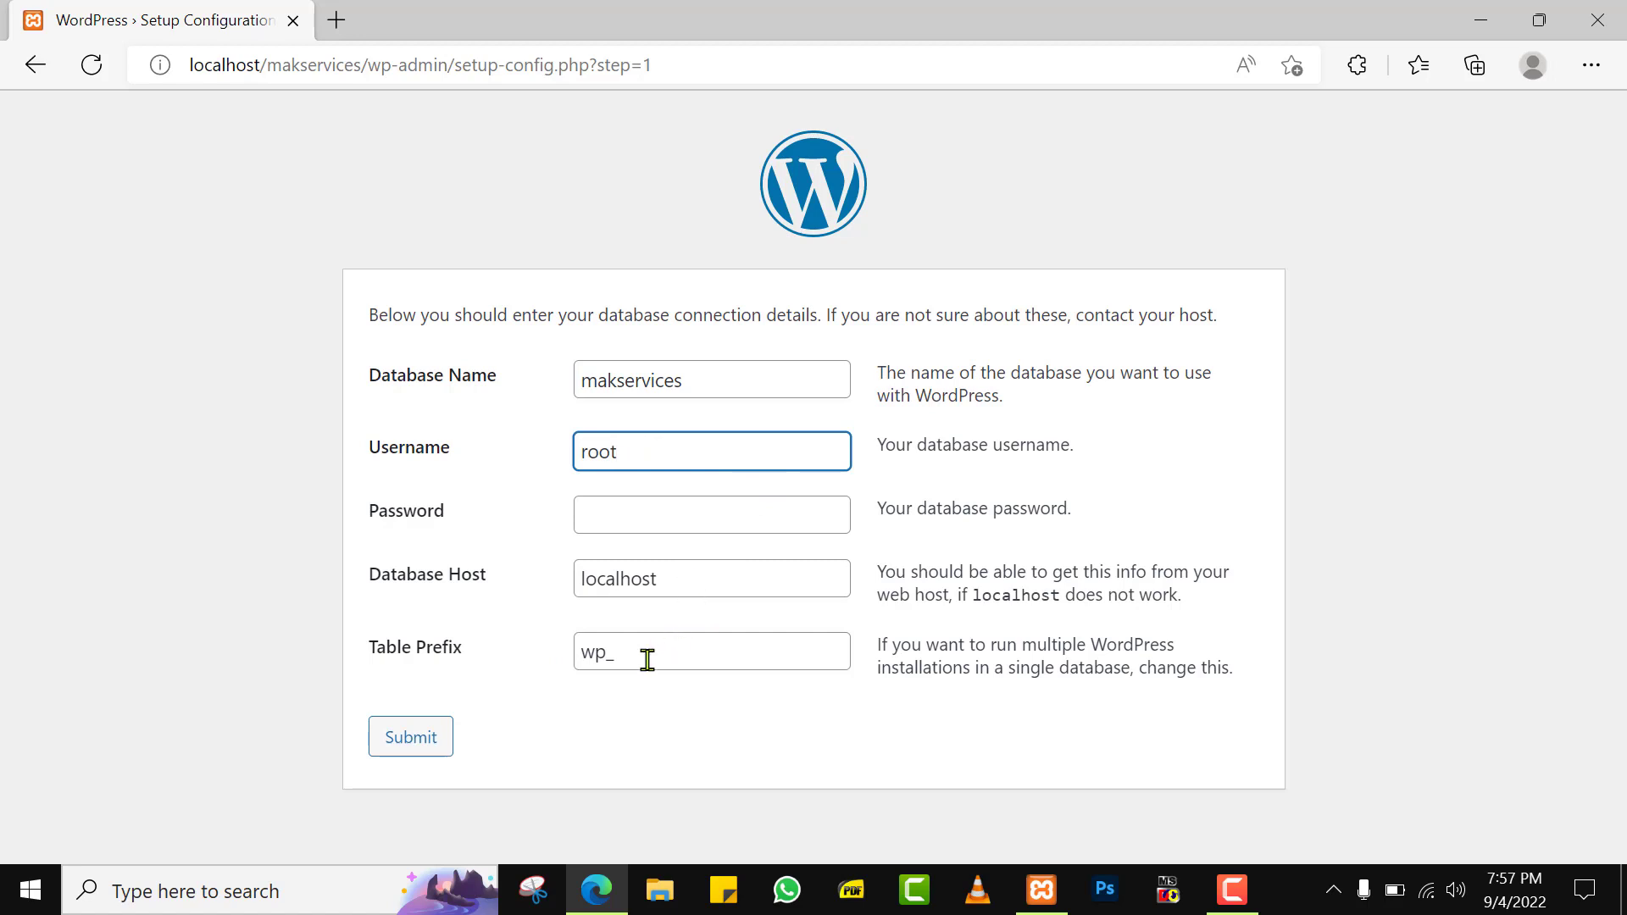
{"action": "left_click", "coordinate": [428, 743]}
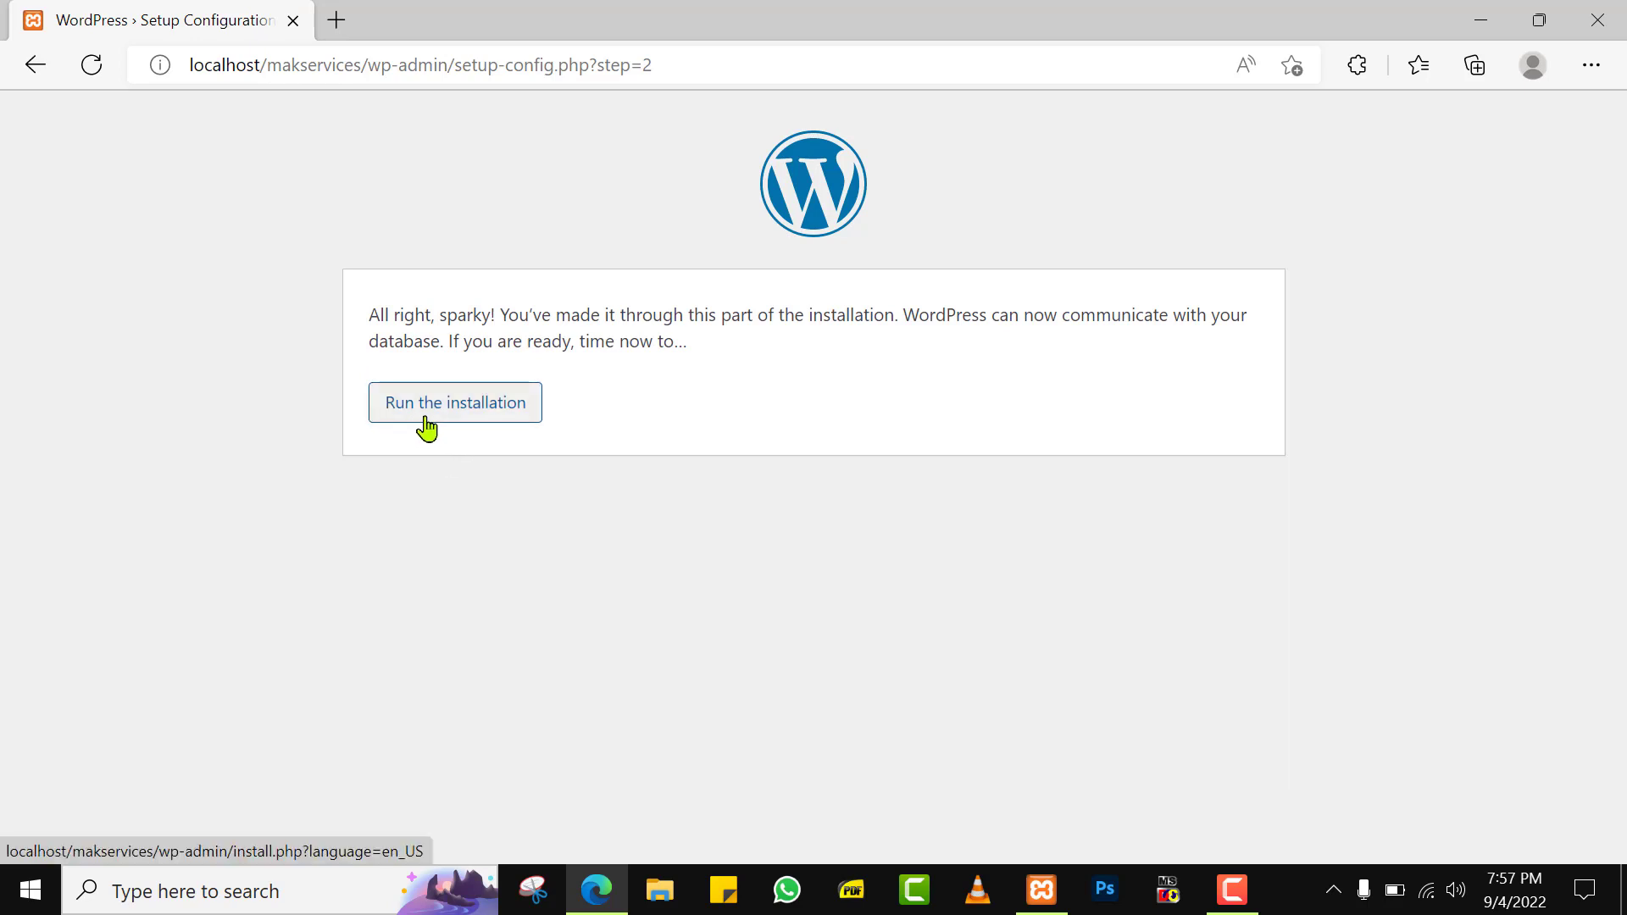
- Run the WordPress installation and enter MAK Services as the site title and Admin as the username
{"action": "left_click", "coordinate": [426, 428]}
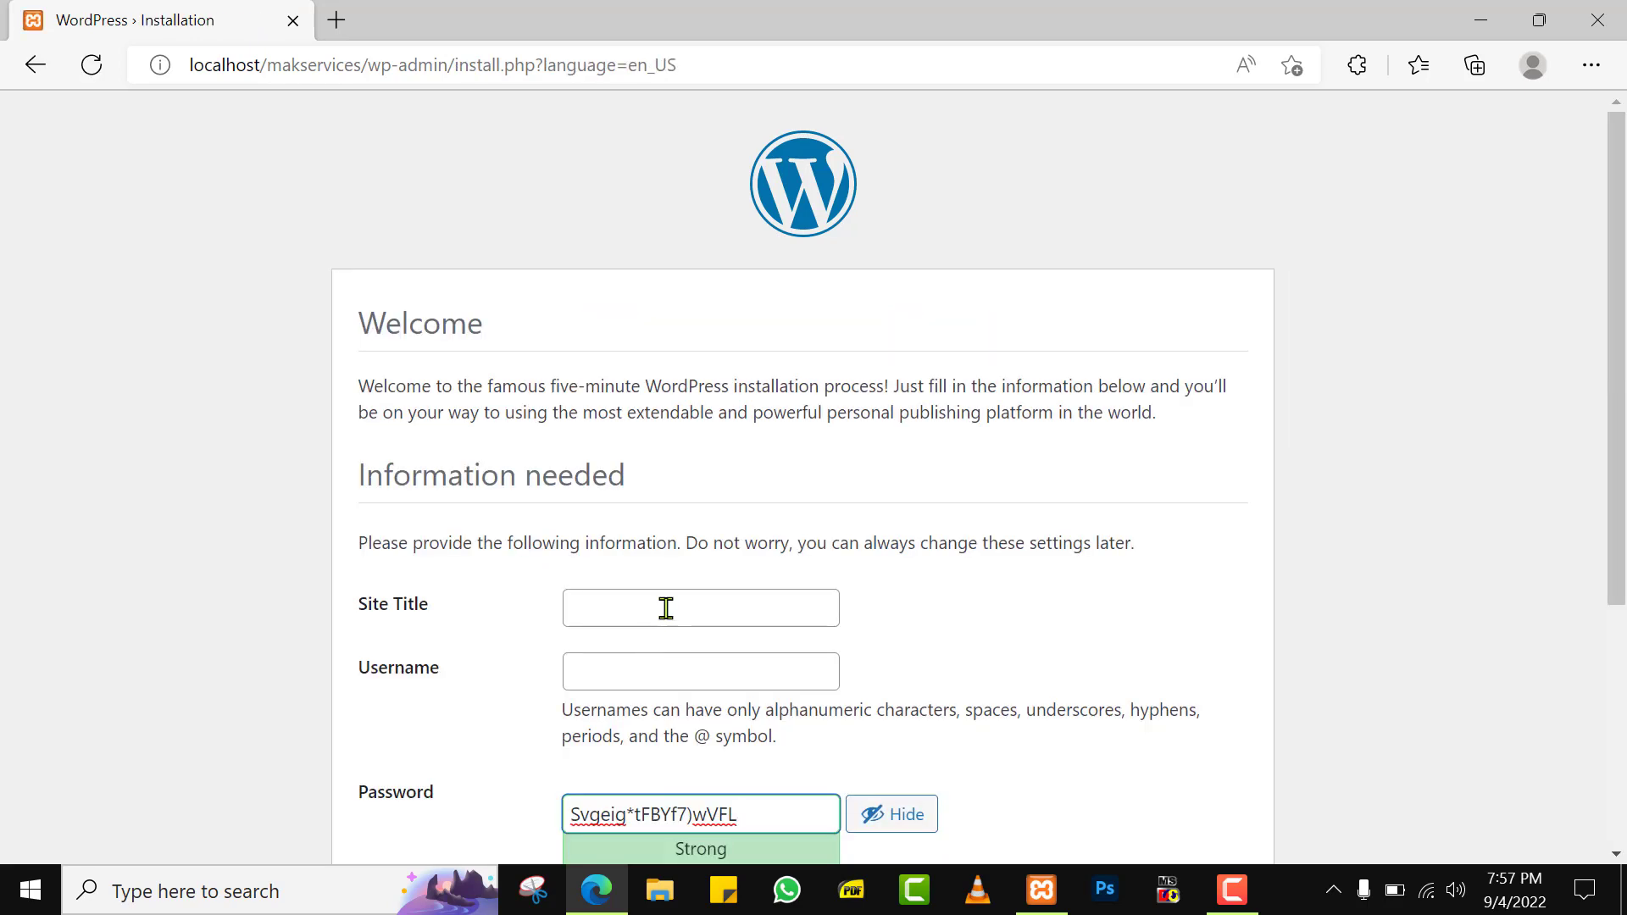
{"action": "left_click", "coordinate": [666, 609]}
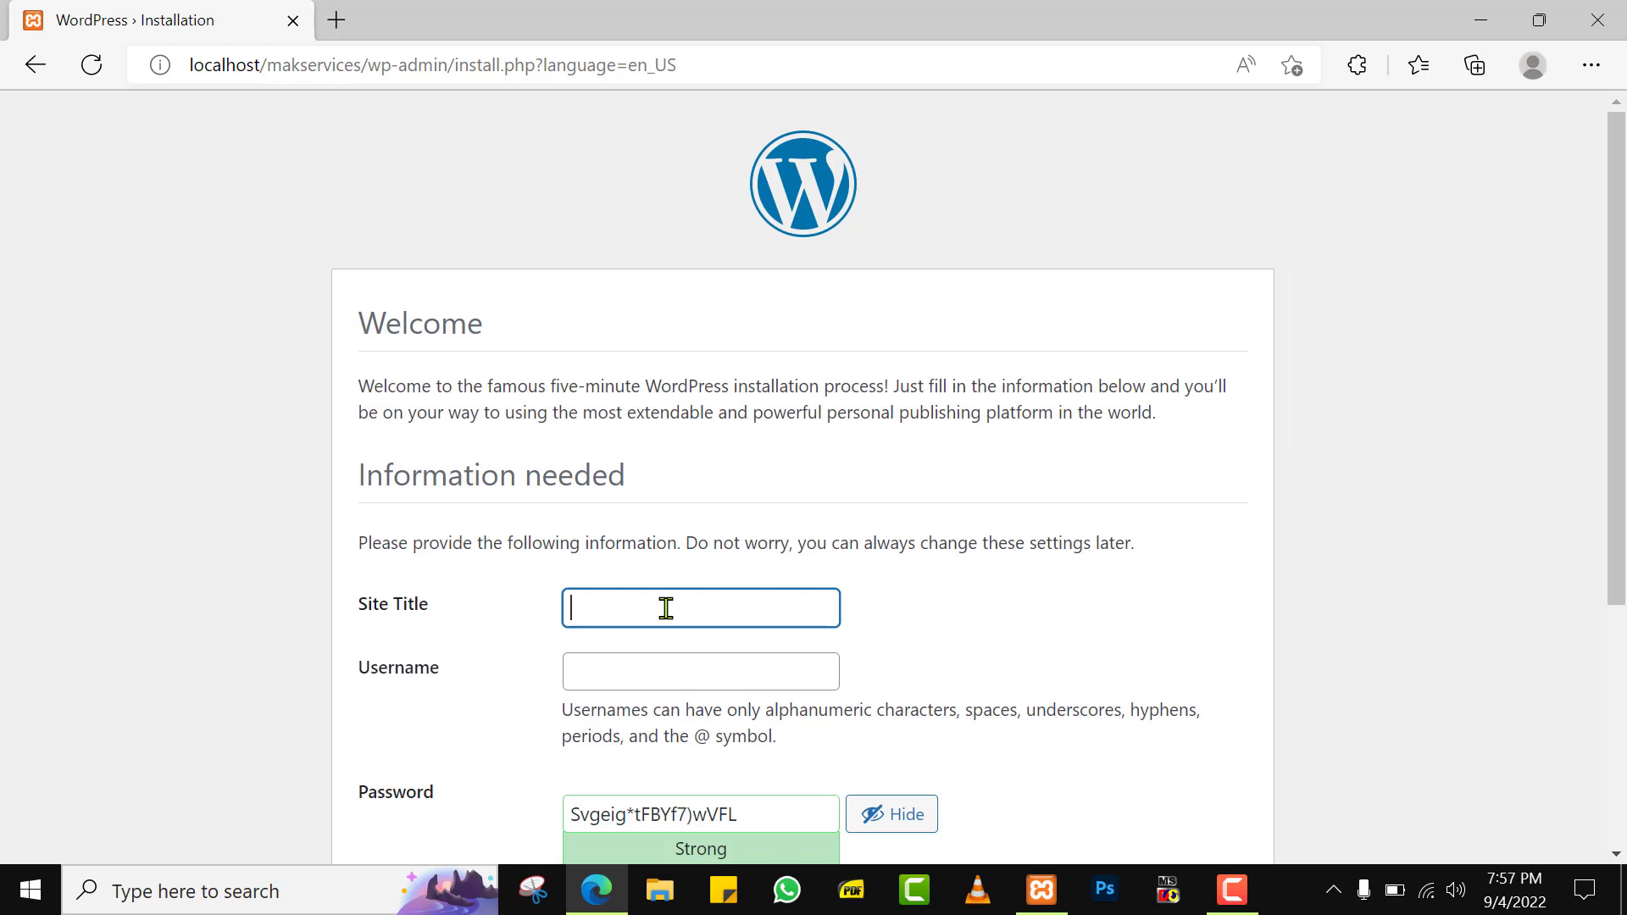
{"action": "type", "text": "MAK Services"}
{"action": "left_click", "coordinate": [744, 671]}
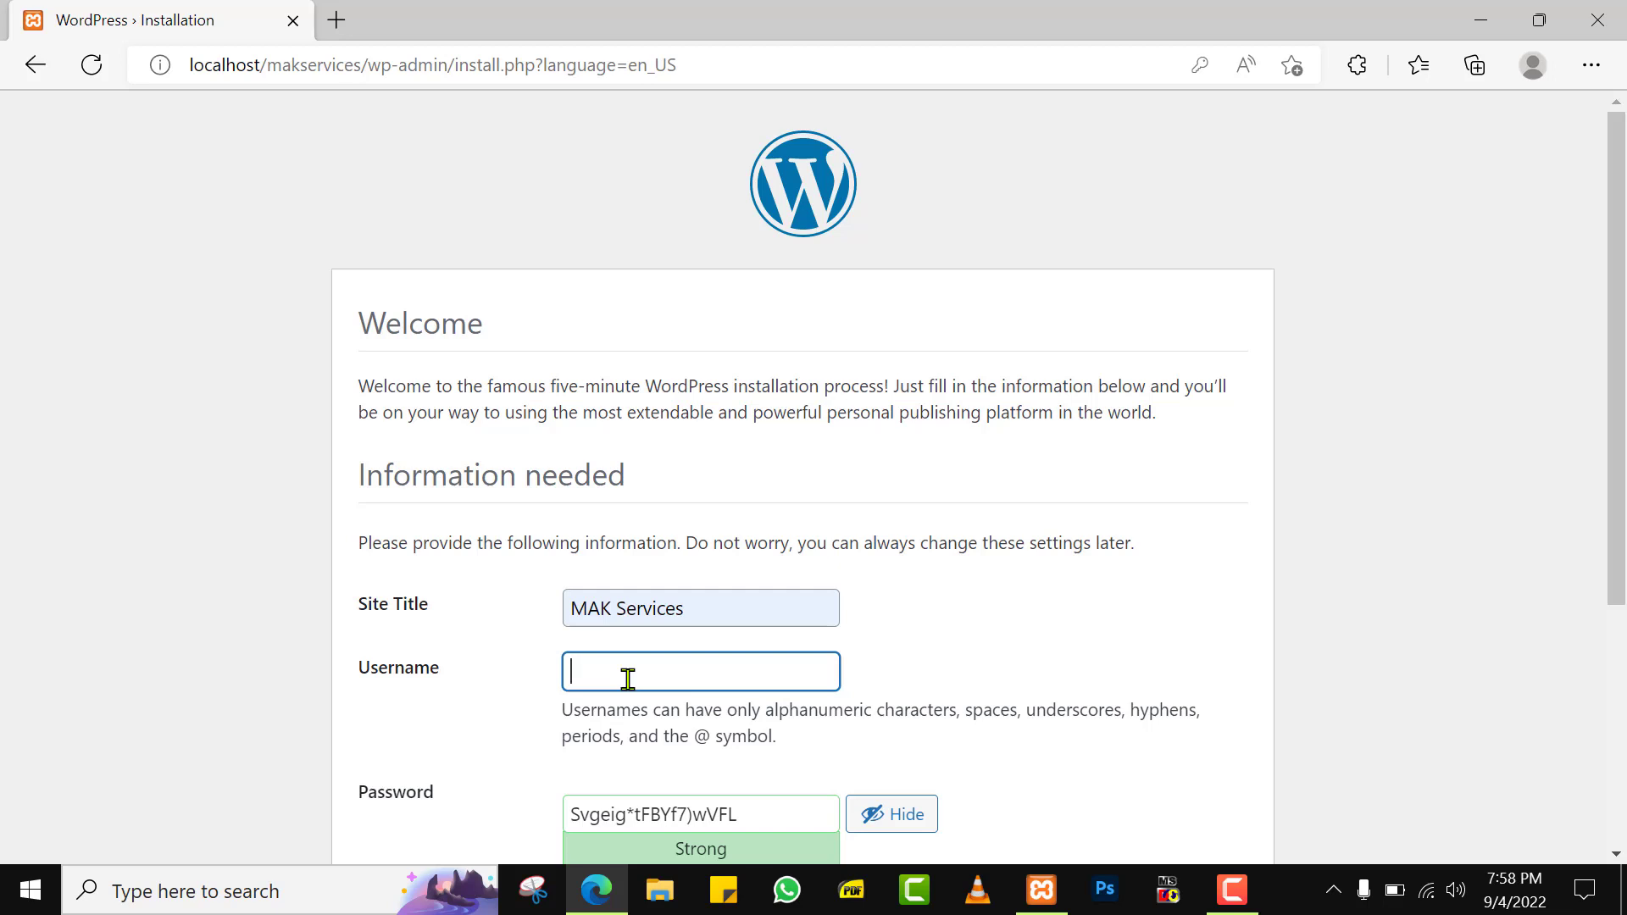
{"action": "type", "text": "Admin"}
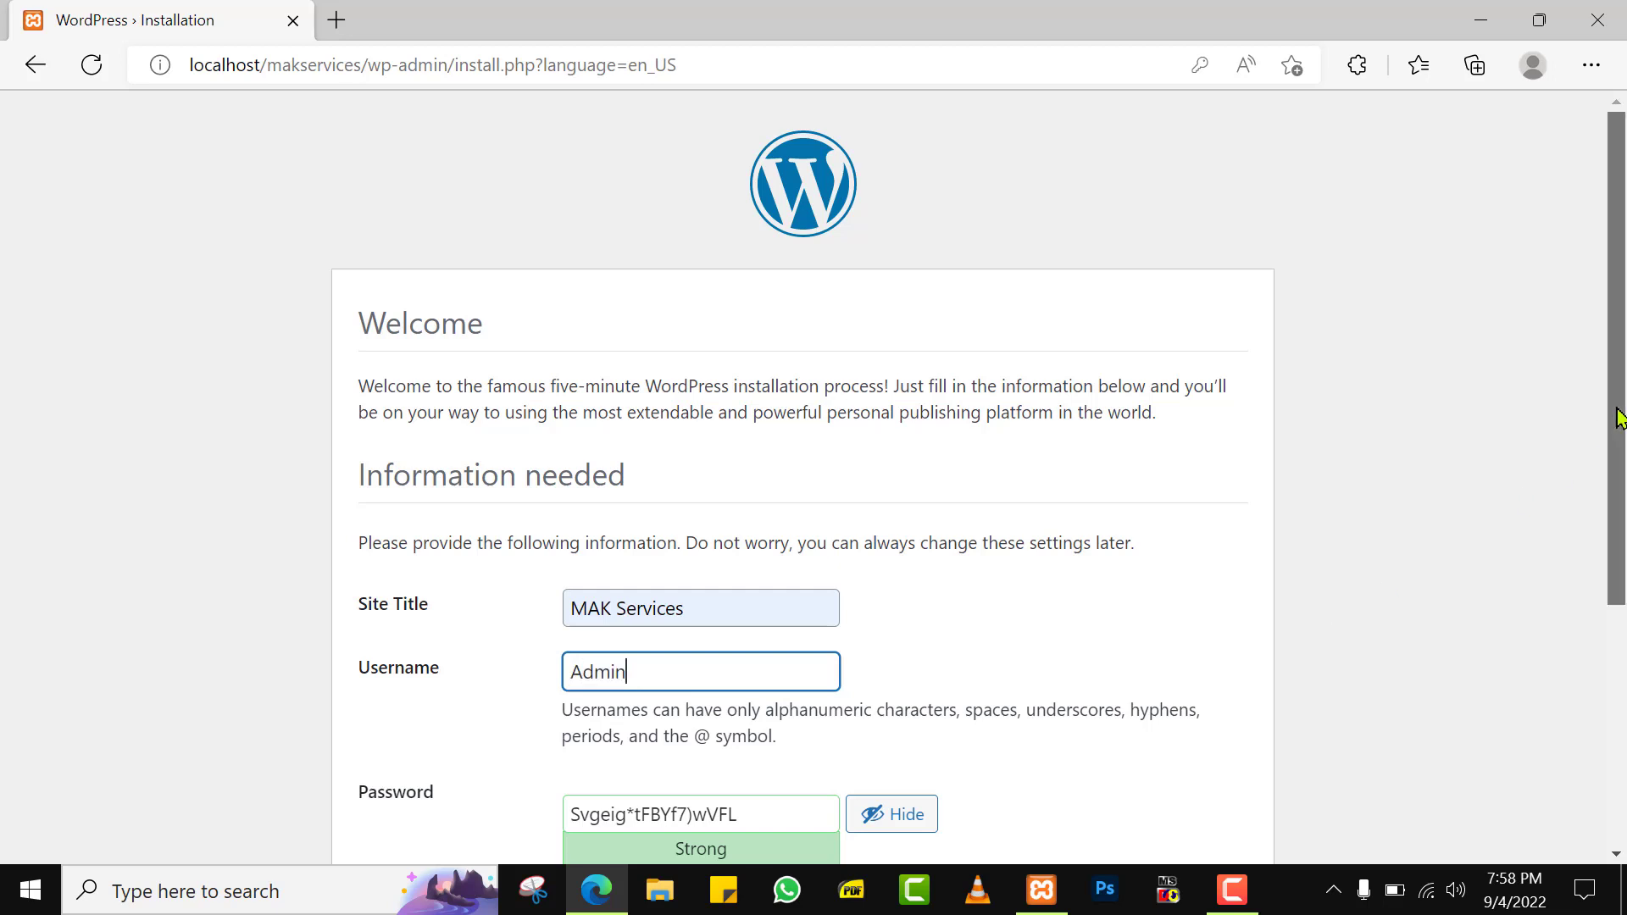
- Replace the suggested password with a chosen account password and hide its characters
{"action": "left_click_drag", "start_coordinate": [1617, 410], "coordinate": [1617, 581]}
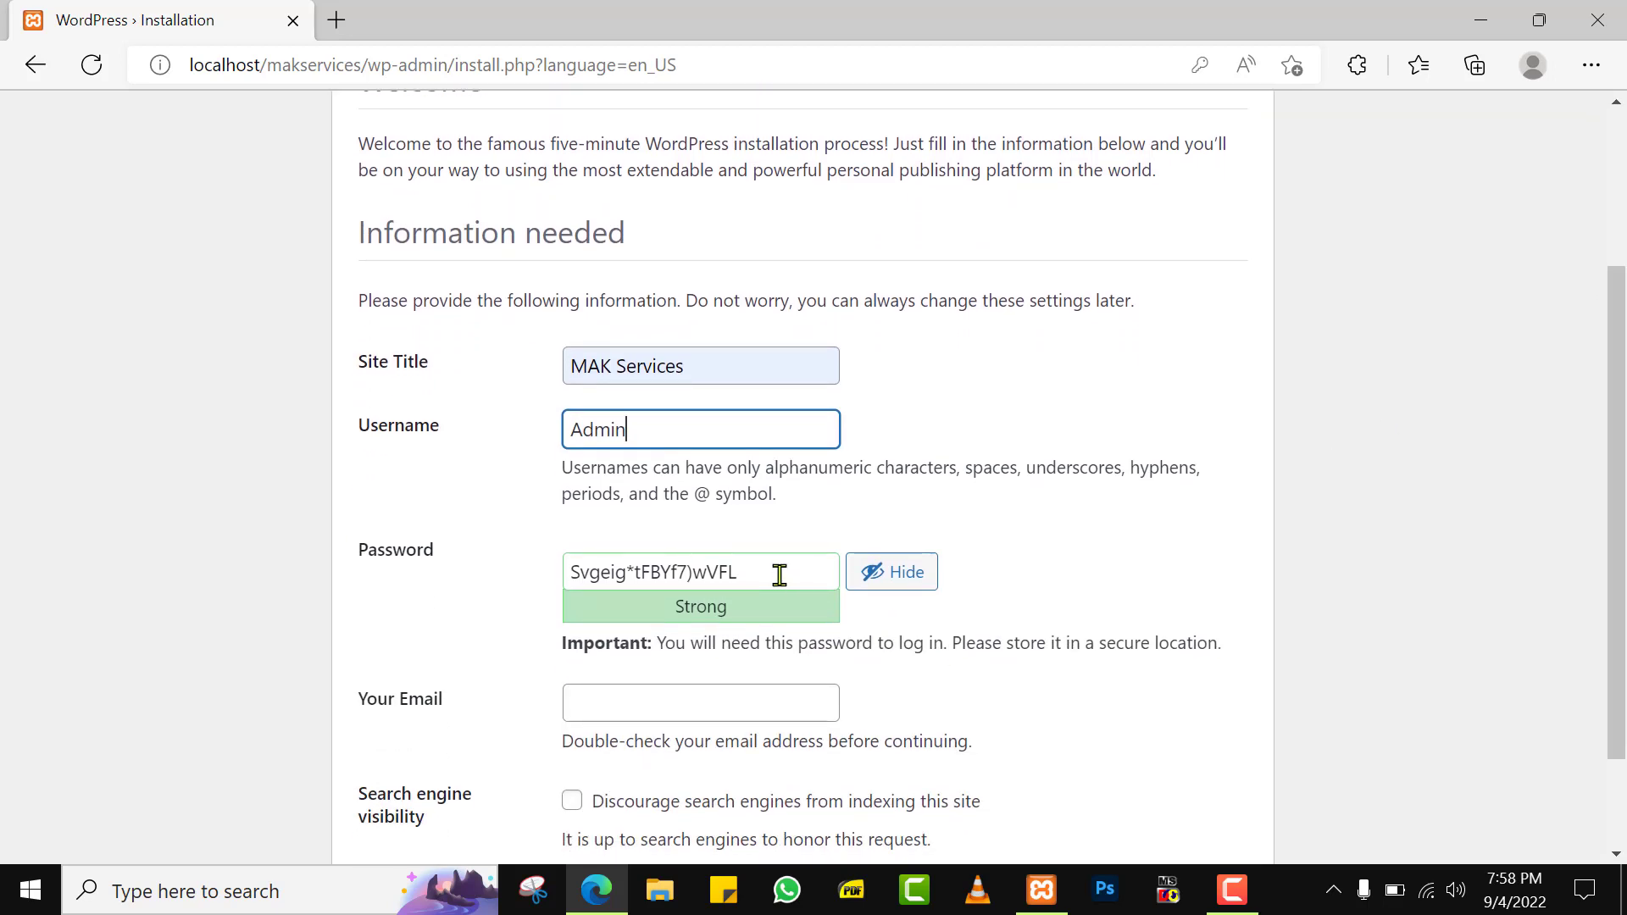
{"action": "left_click_drag", "start_coordinate": [777, 574], "coordinate": [600, 573]}
{"action": "left_click_drag", "start_coordinate": [472, 617], "coordinate": [422, 613]}
{"action": "key", "text": "BackSpace"}
{"action": "left_click", "coordinate": [884, 576]}
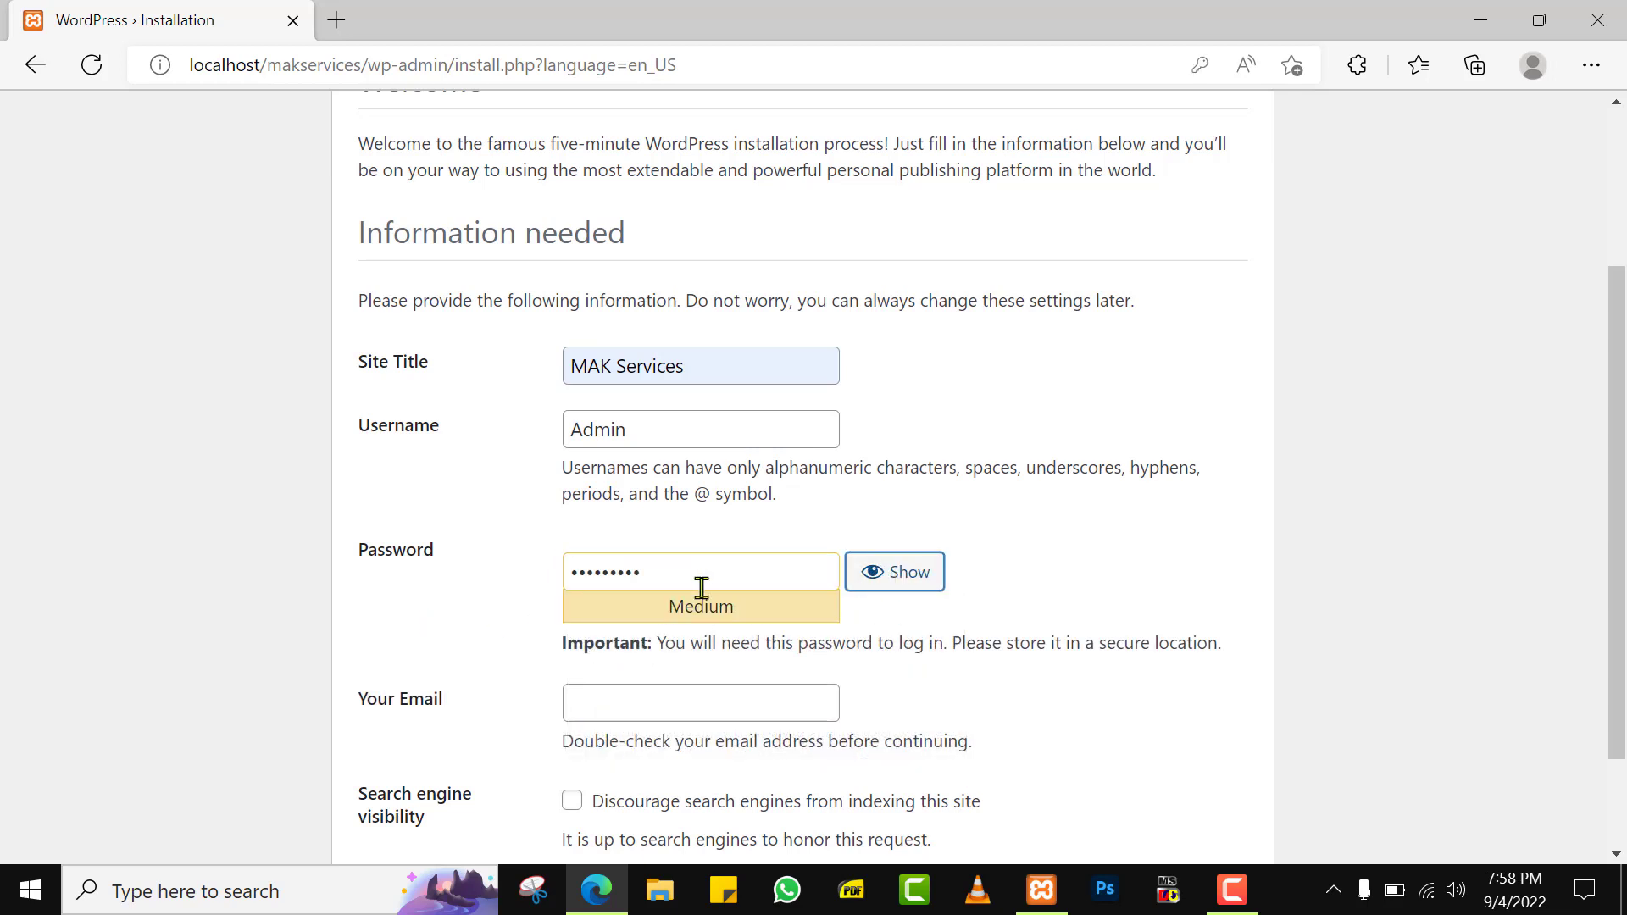
- Fill in the administrator's e-mail and install WordPress, accepting the browser's offer to save passwords automatically
{"action": "left_click", "coordinate": [720, 716]}
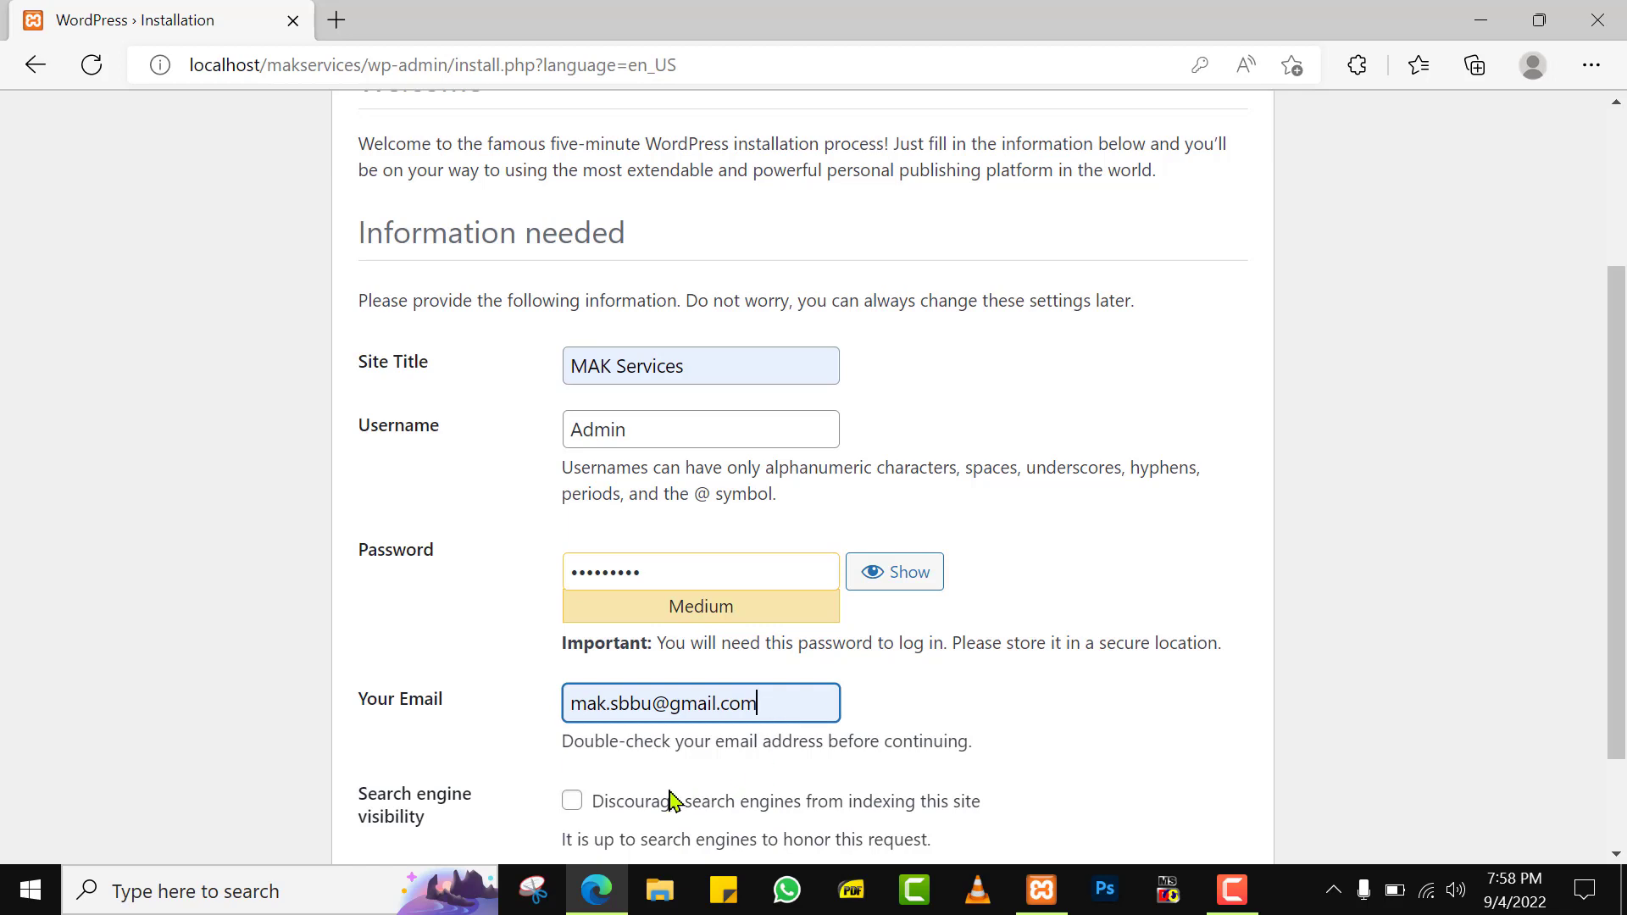
{"action": "left_click_drag", "start_coordinate": [1619, 475], "coordinate": [1624, 558]}
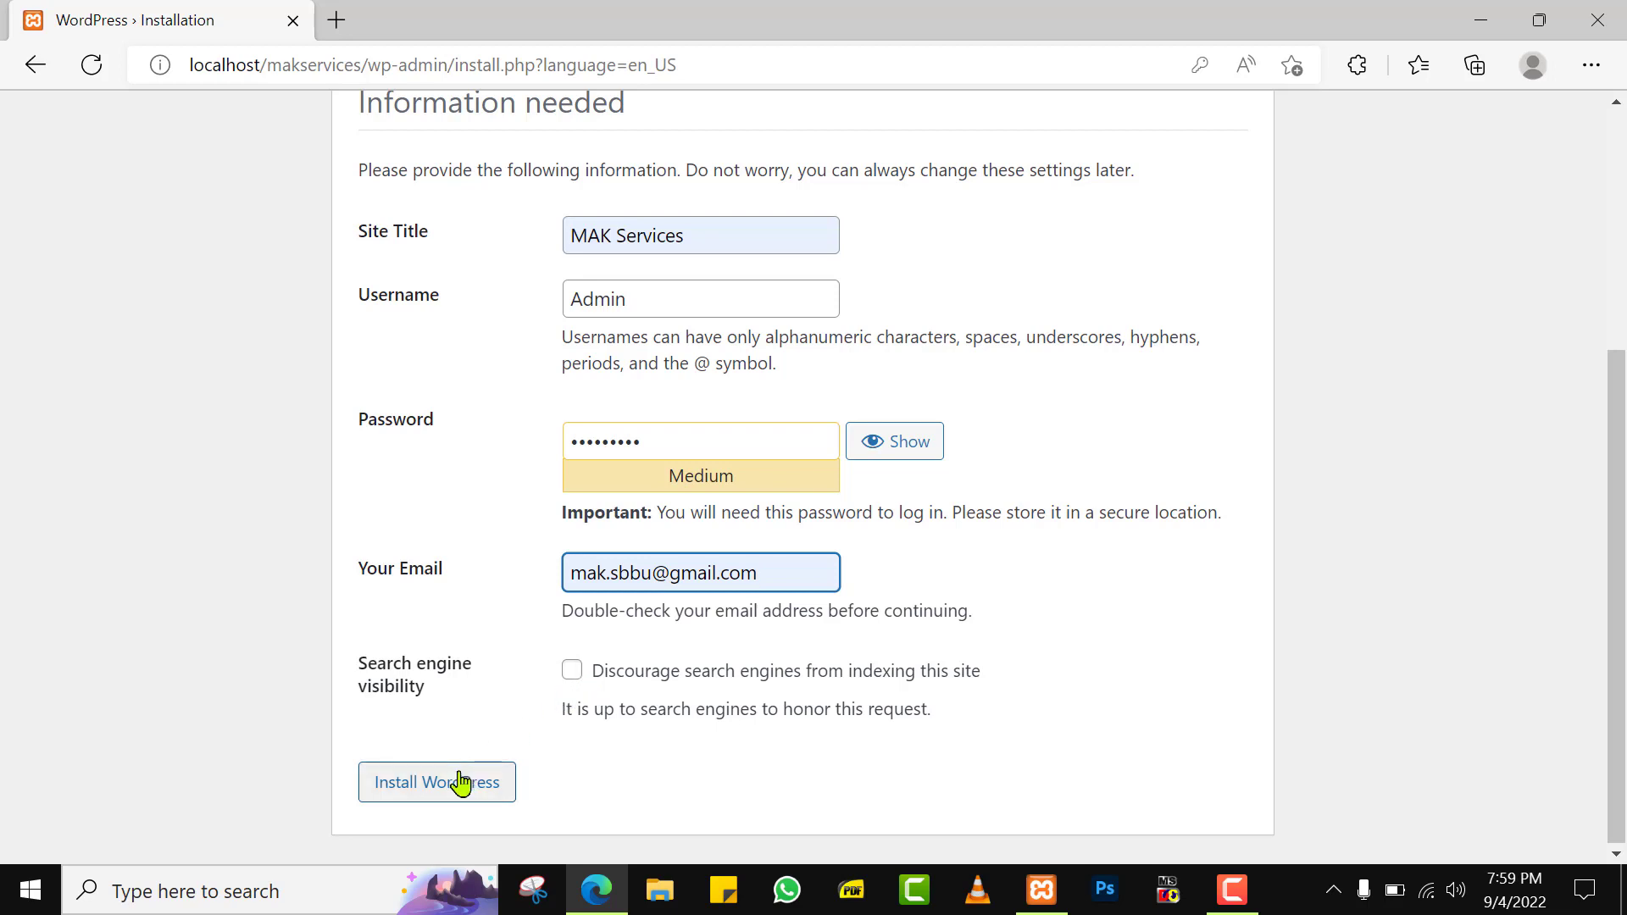
{"action": "left_click", "coordinate": [444, 797]}
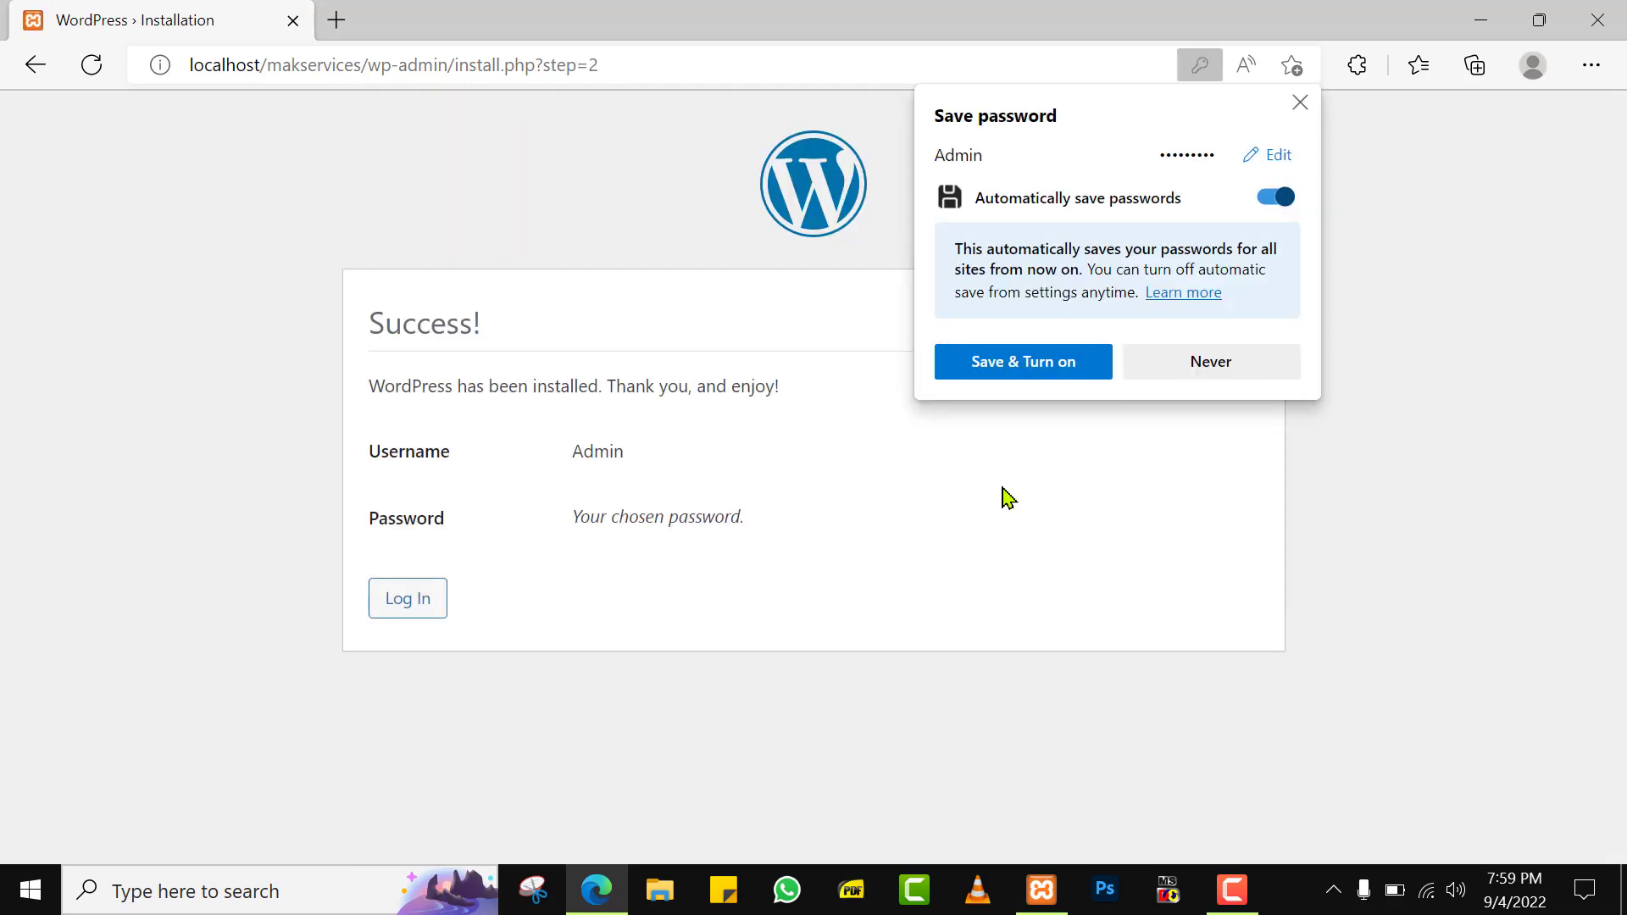
{"action": "left_click", "coordinate": [1037, 370]}
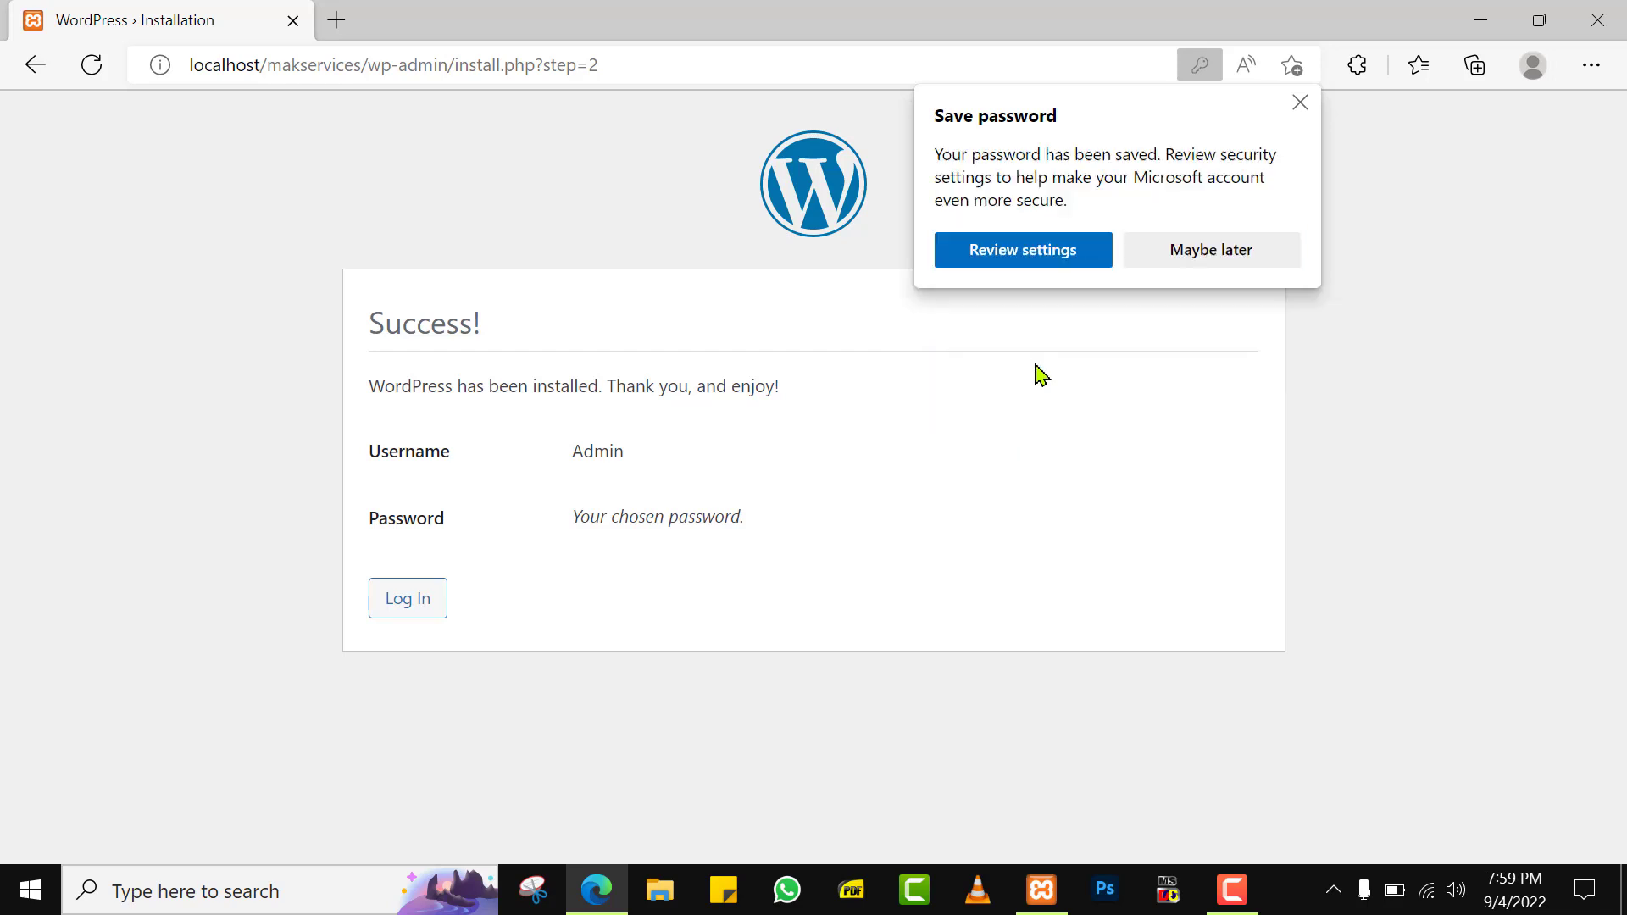
- Log in to the new WordPress site as Admin with the saved credentials and look over the dashboard
{"action": "left_click", "coordinate": [429, 605]}
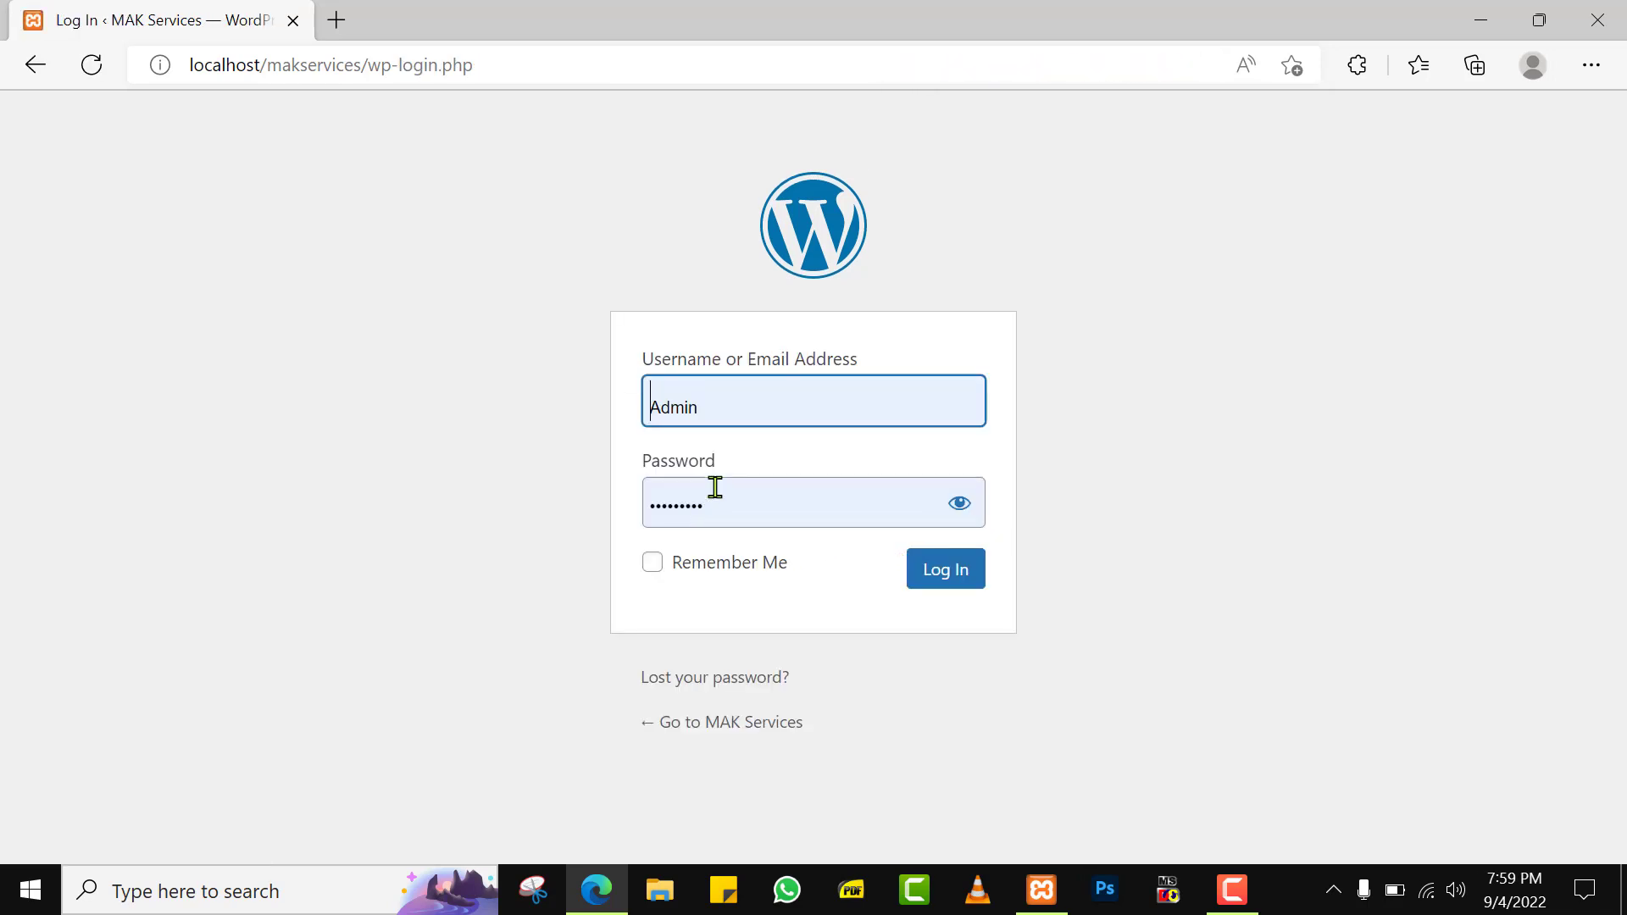
{"action": "left_click", "coordinate": [961, 597]}
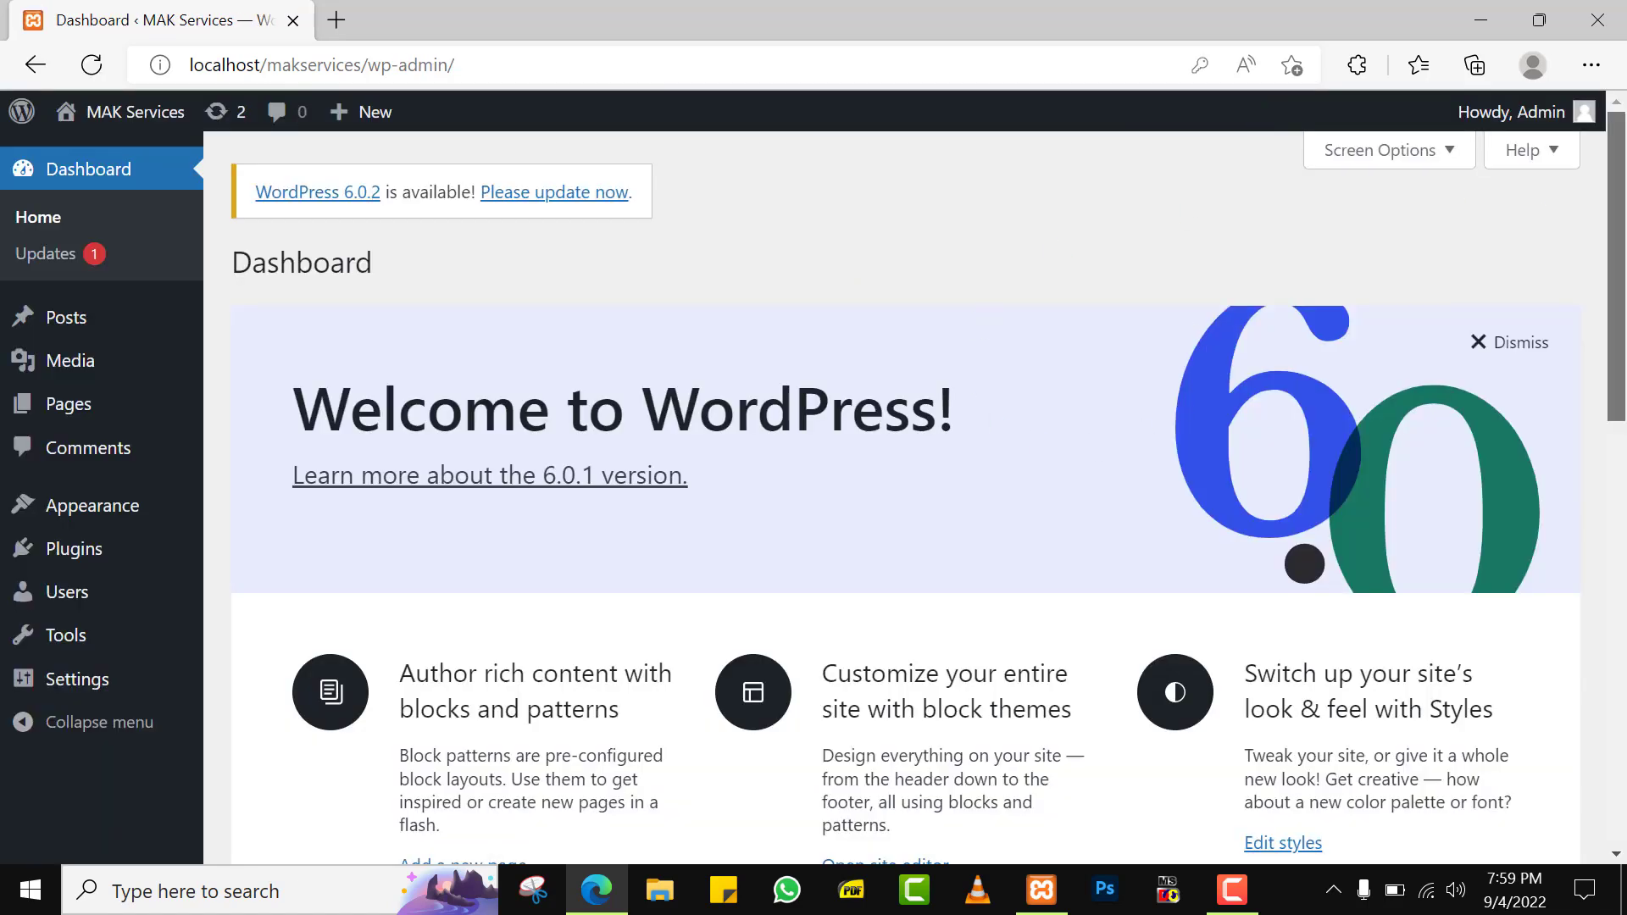
{"action": "scroll", "coordinate": [1551, 449], "scroll_direction": "down", "scroll_amount": 9}
{"action": "scroll", "coordinate": [1554, 451], "scroll_direction": "up", "scroll_amount": 6}
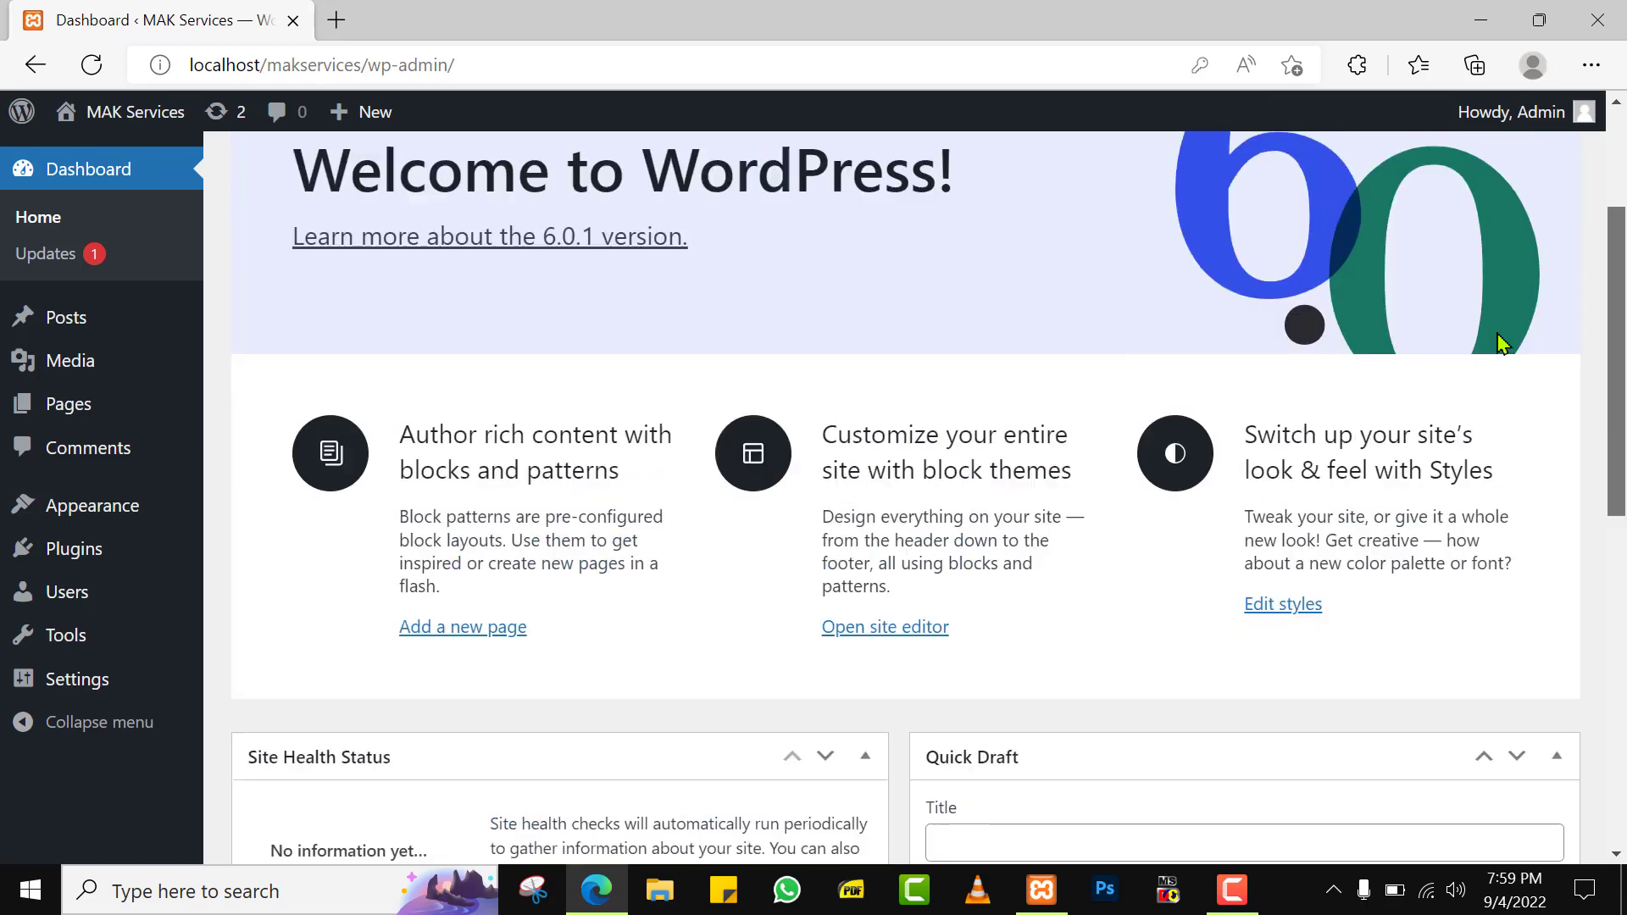
{"action": "scroll", "coordinate": [1500, 341], "scroll_direction": "up", "scroll_amount": 3}
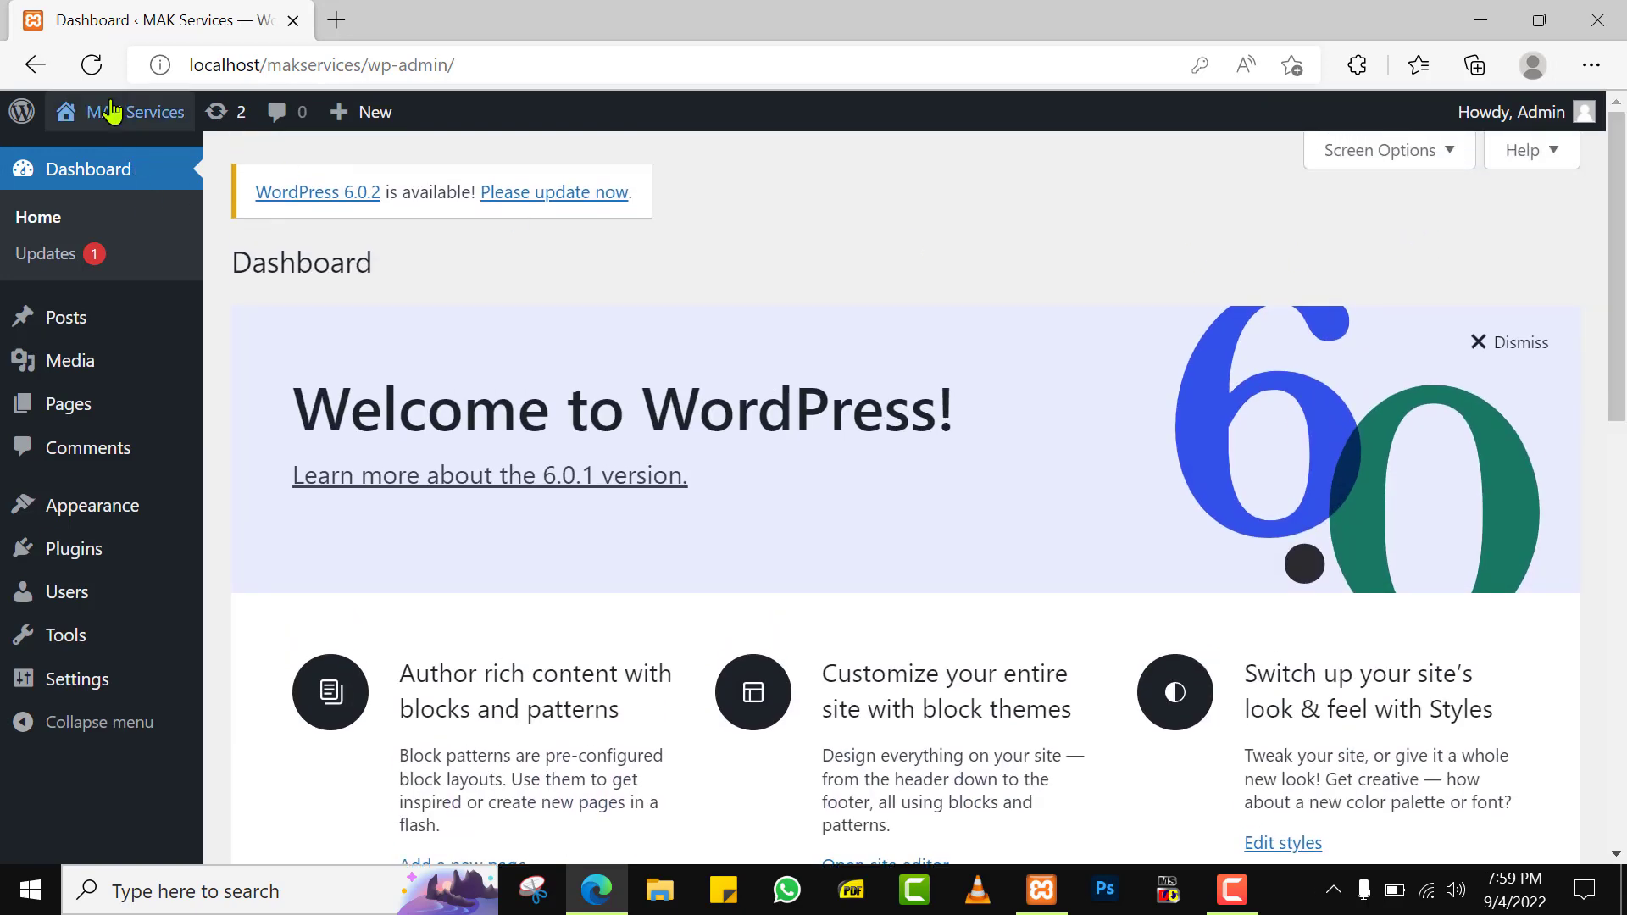
- View the MAK Services home page in a separate browser tab and return to the WordPress dashboard
{"action": "right_click", "coordinate": [112, 103]}
{"action": "left_click", "coordinate": [194, 121]}
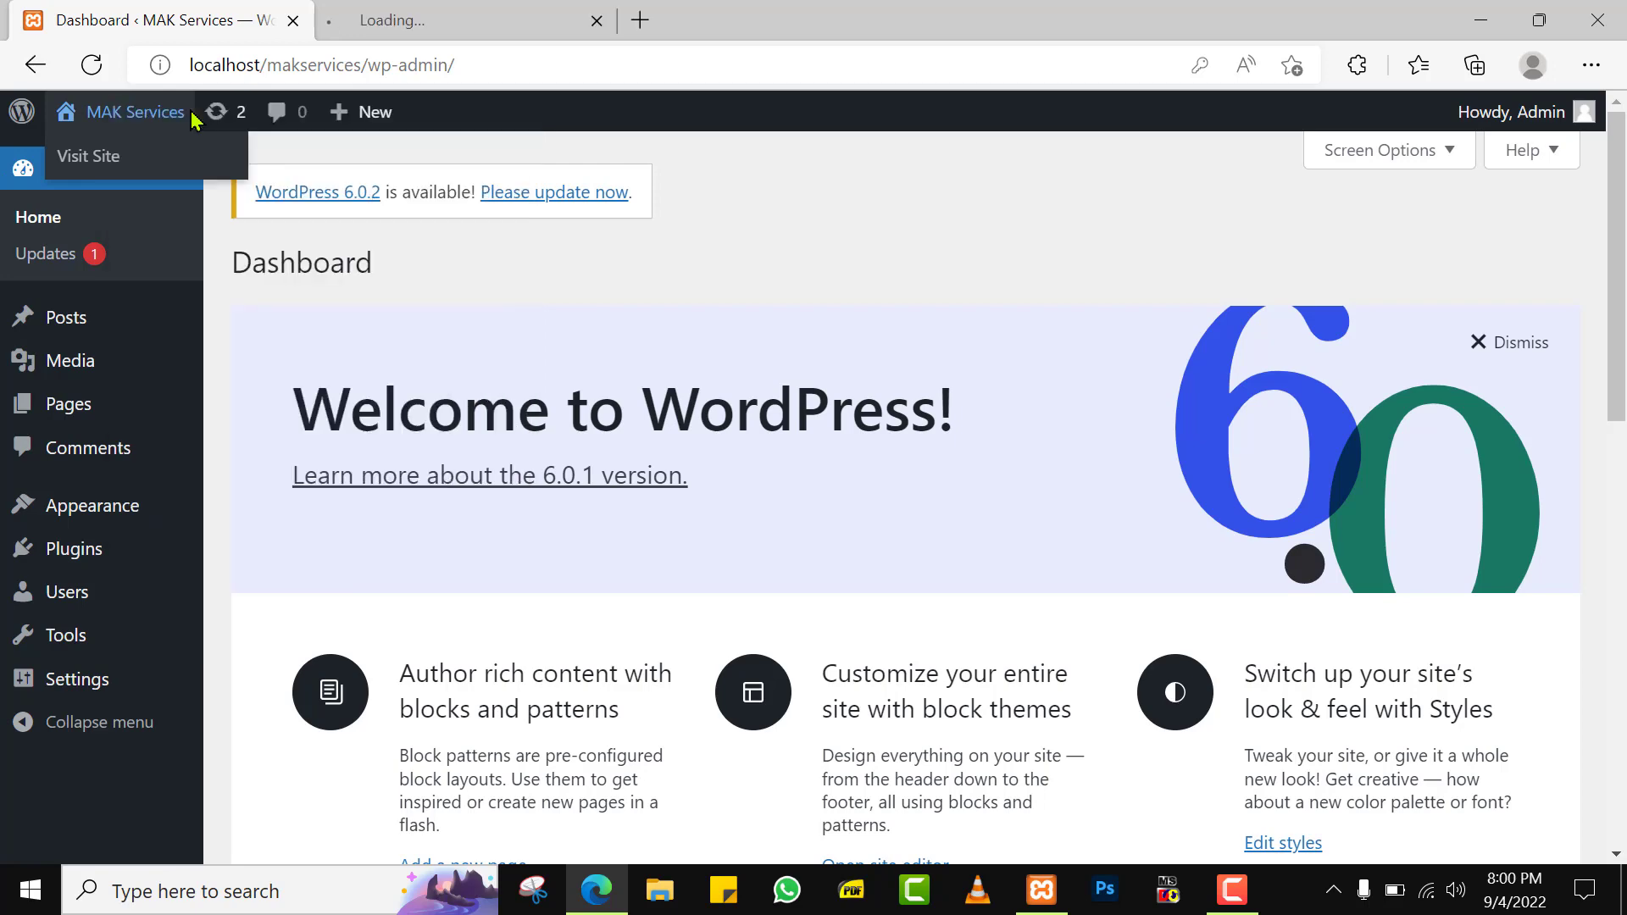
{"action": "left_click", "coordinate": [457, 20]}
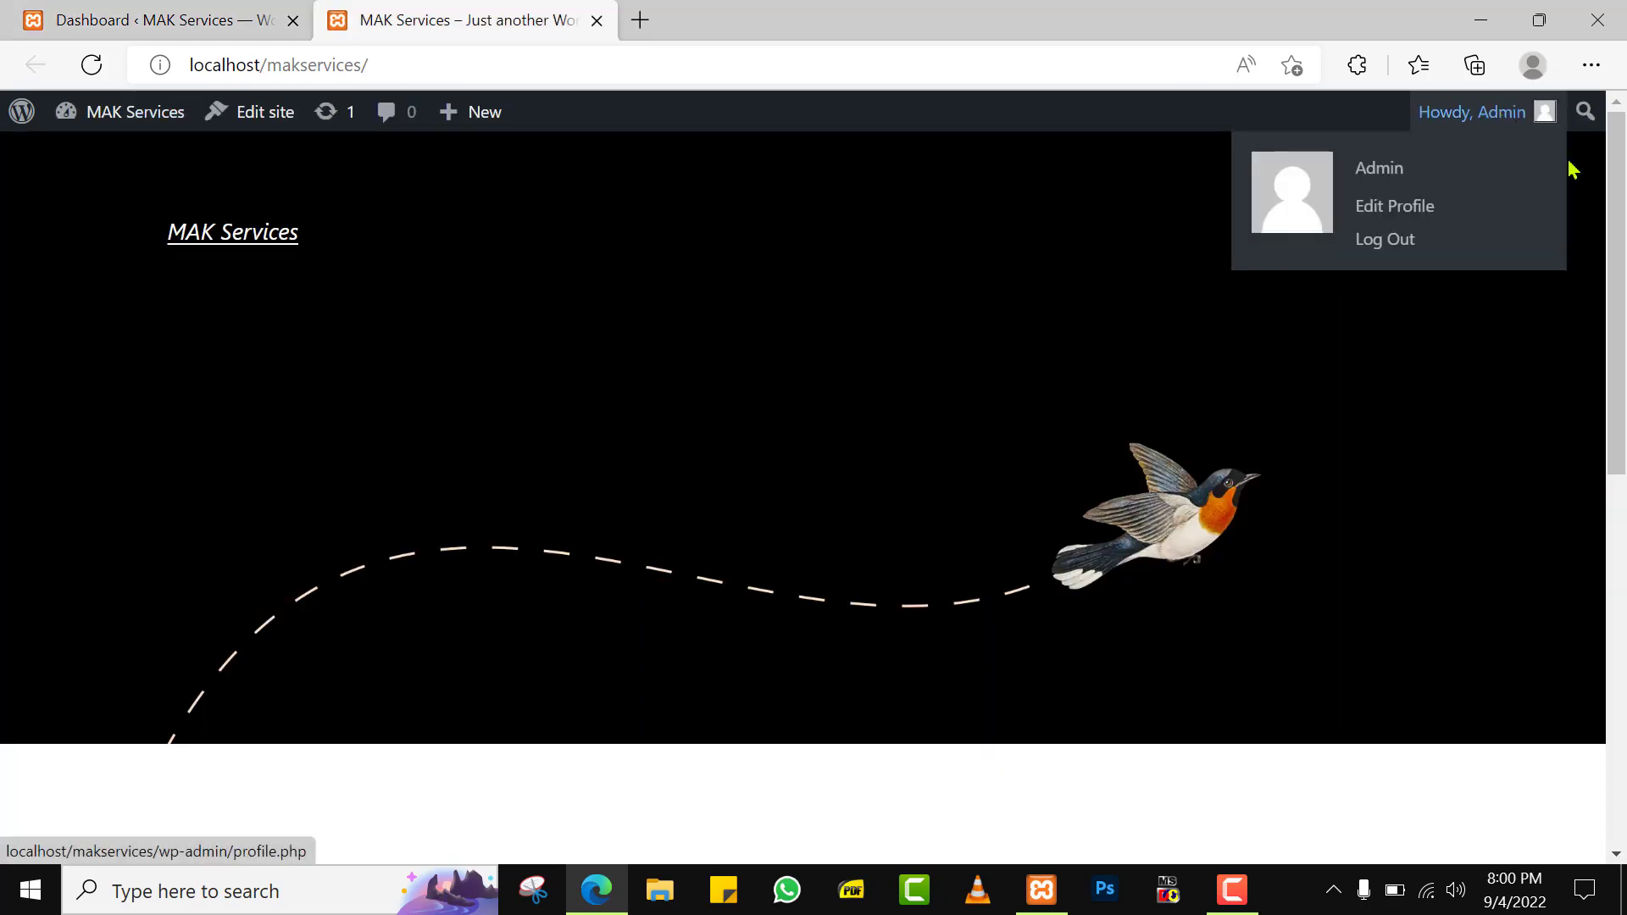
{"action": "left_click_drag", "start_coordinate": [1626, 166], "coordinate": [1545, 59]}
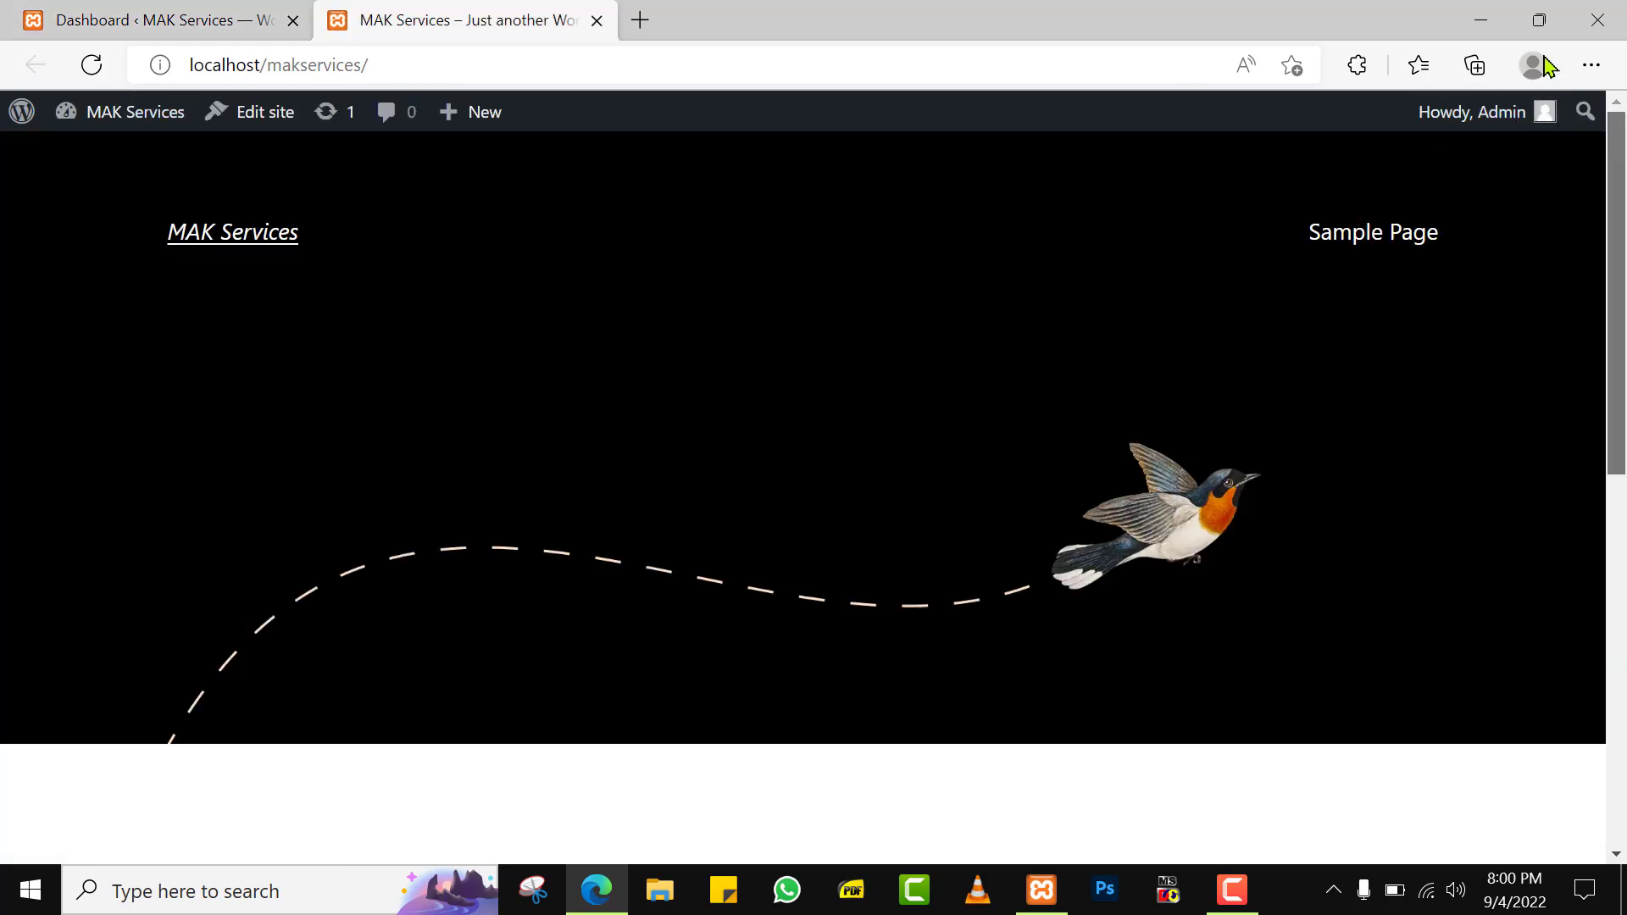
{"action": "left_click", "coordinate": [131, 18]}
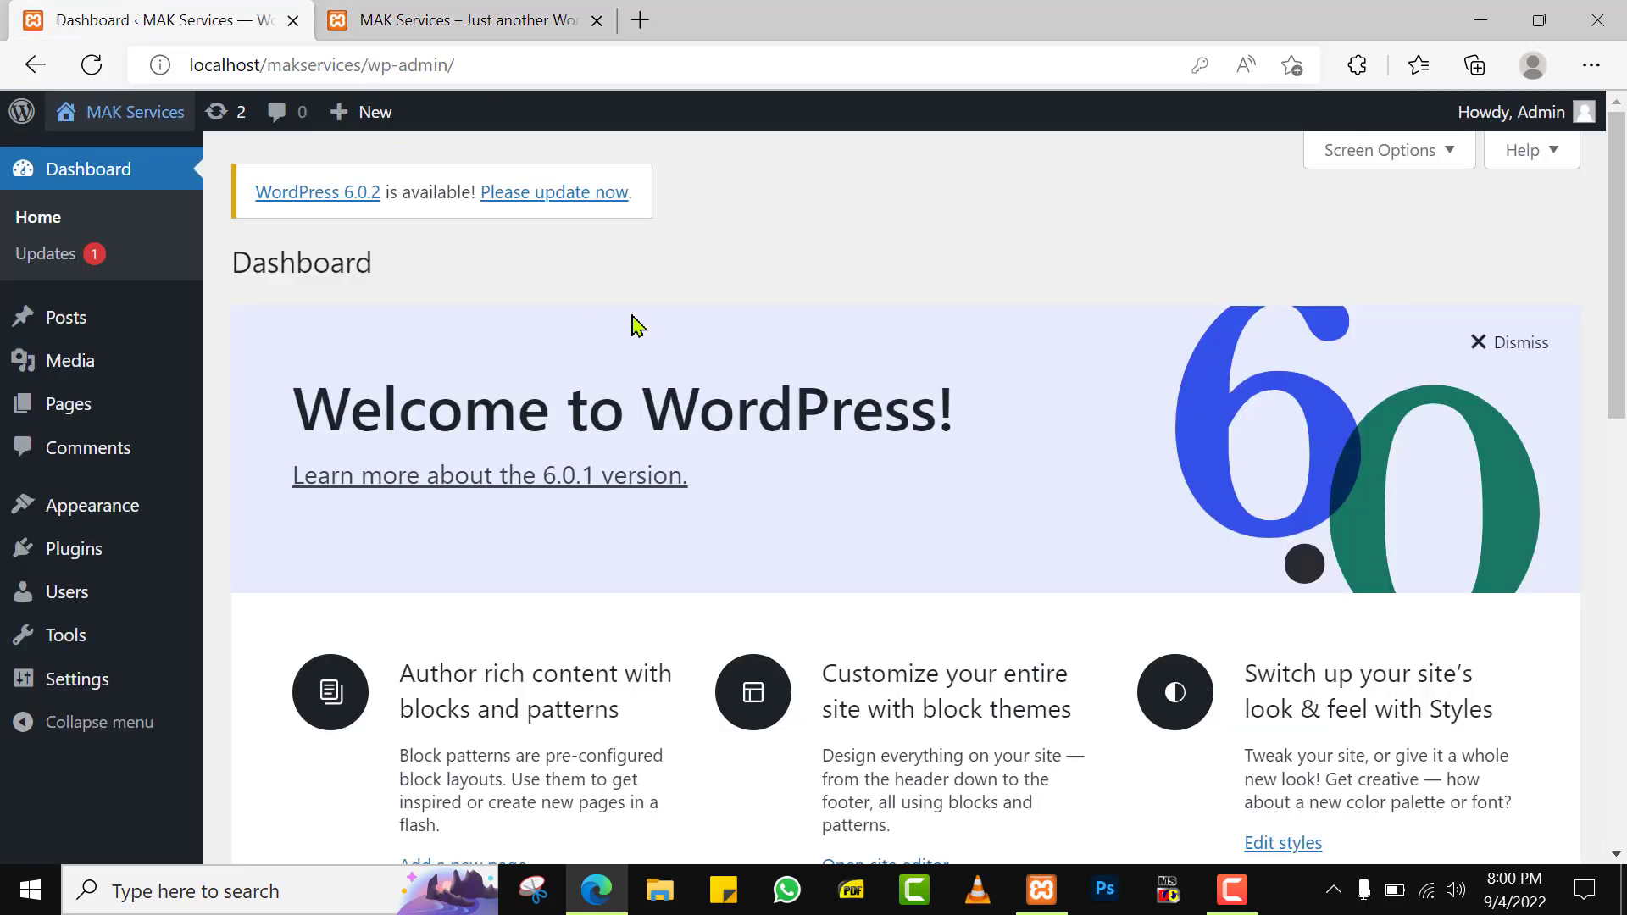